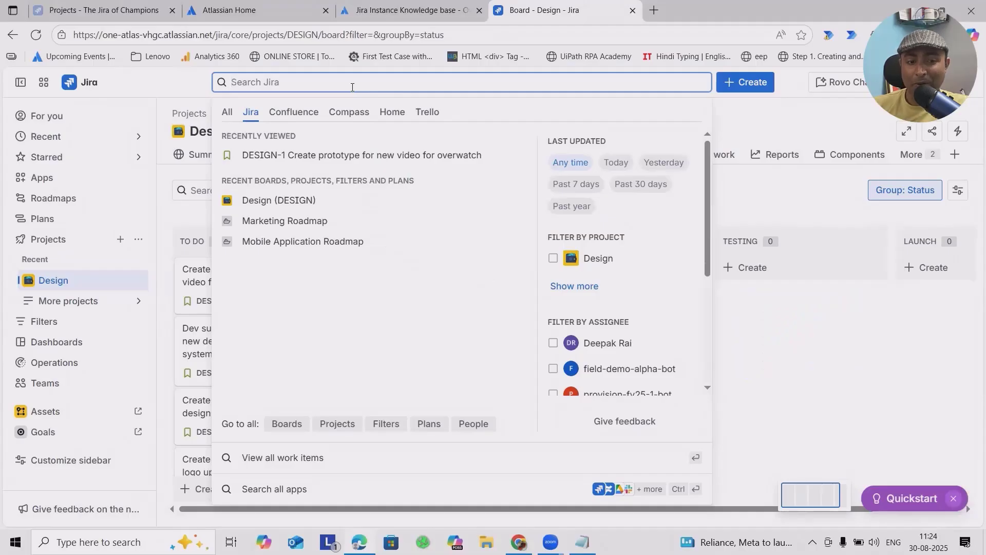
Open Jira issue DESIGN-1, 'Create prototype for new video for overwatch', from recently viewed items
left_click(266, 158)
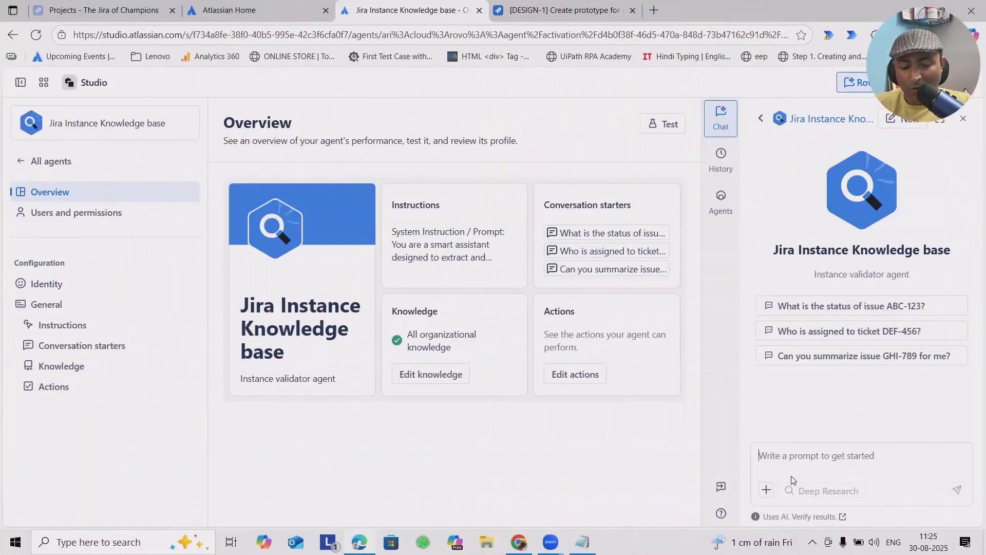
Ask the test chat 'What is the status of issue DESIGN-1', then ask who is assigned to resolve it
type("W")
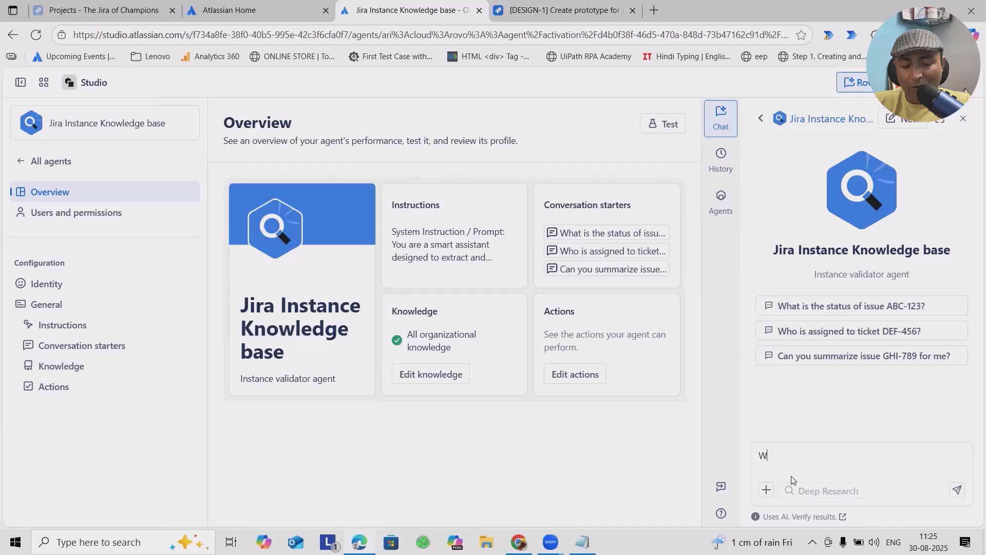
type("hat is ")
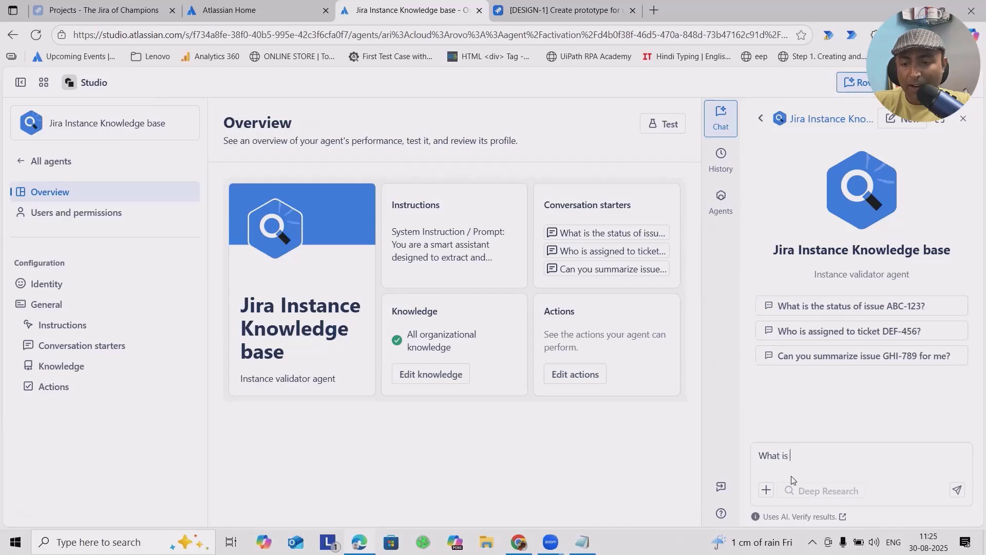
type("the status of ")
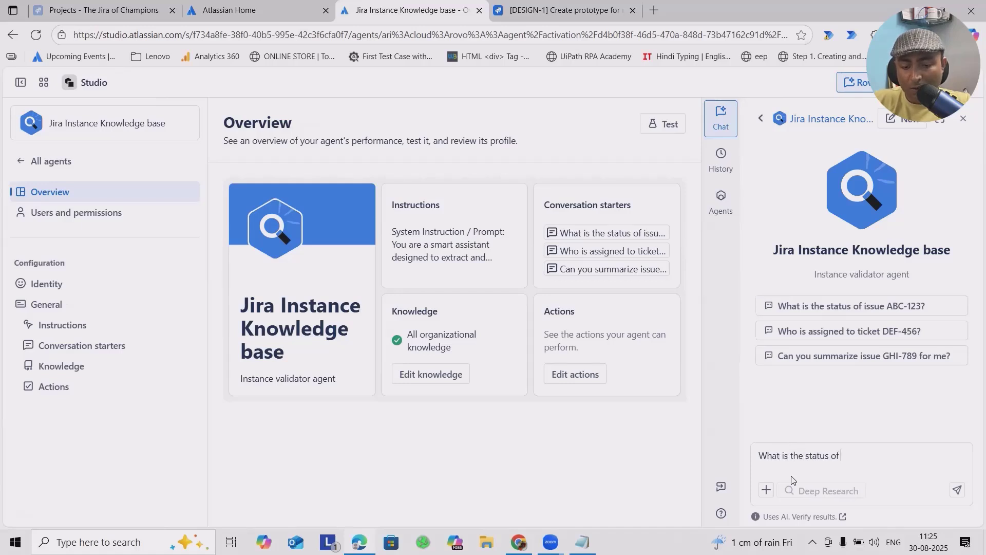
type("issue DESIGN-1")
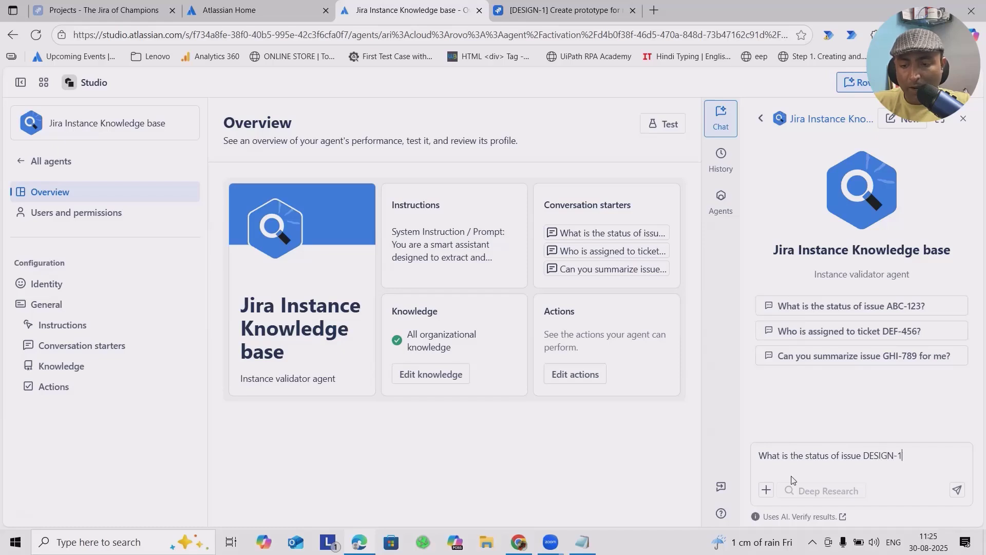
key("Return")
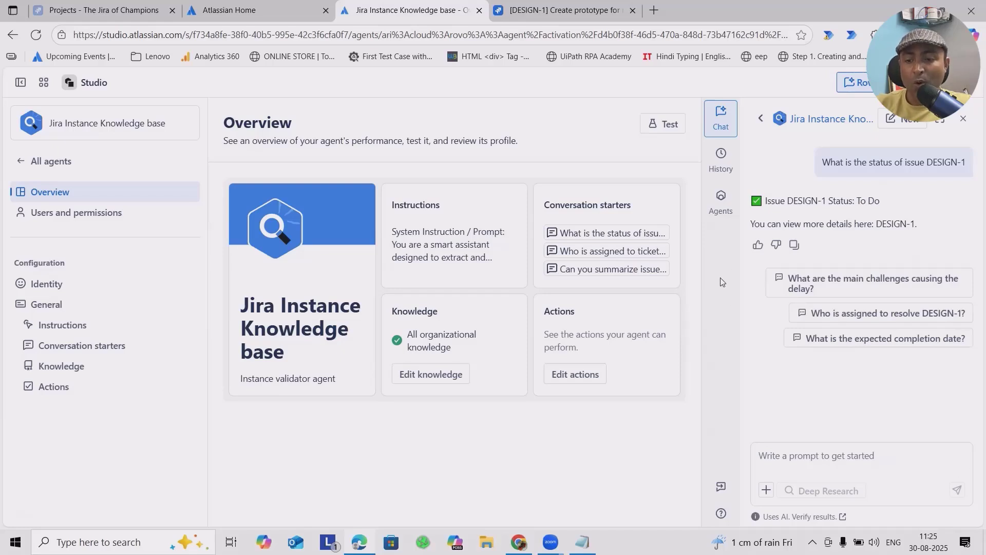
left_click(887, 315)
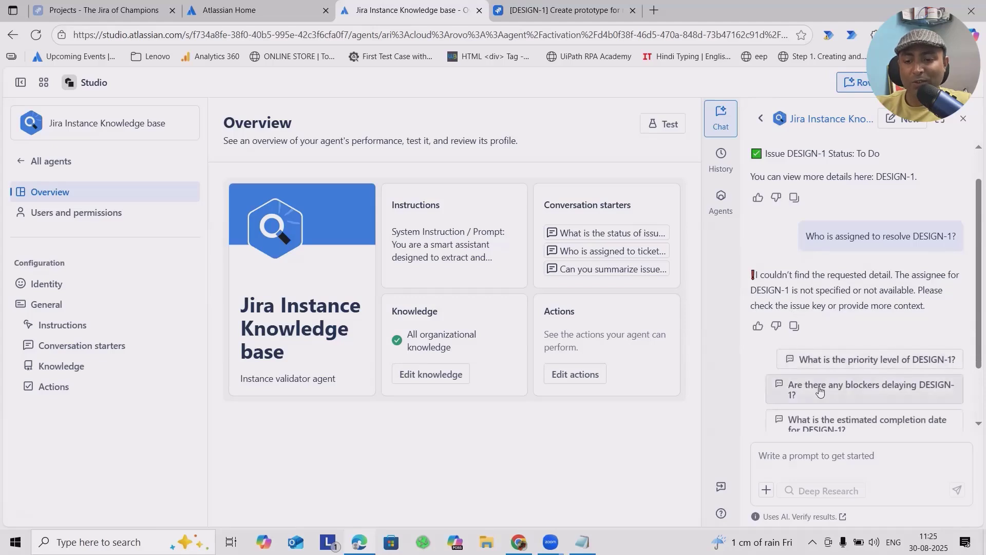
Use the suggested prompt 'Are there any blockers delaying DESIGN-1?' and get ENGS-22 as the blocker
left_click(820, 392)
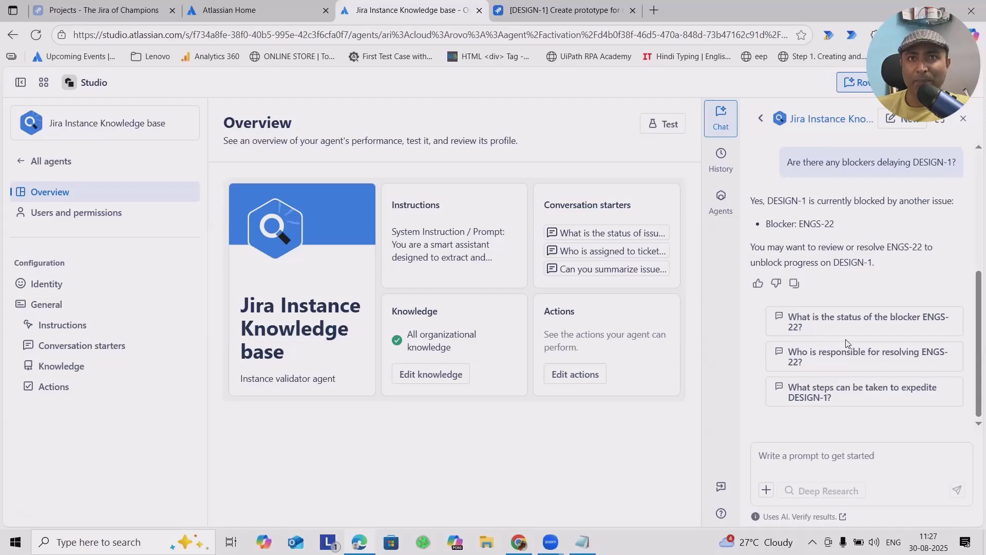
Use the suggested prompt 'What is the status of the blocker ENGS-22?' and get Resolved back
left_click(898, 326)
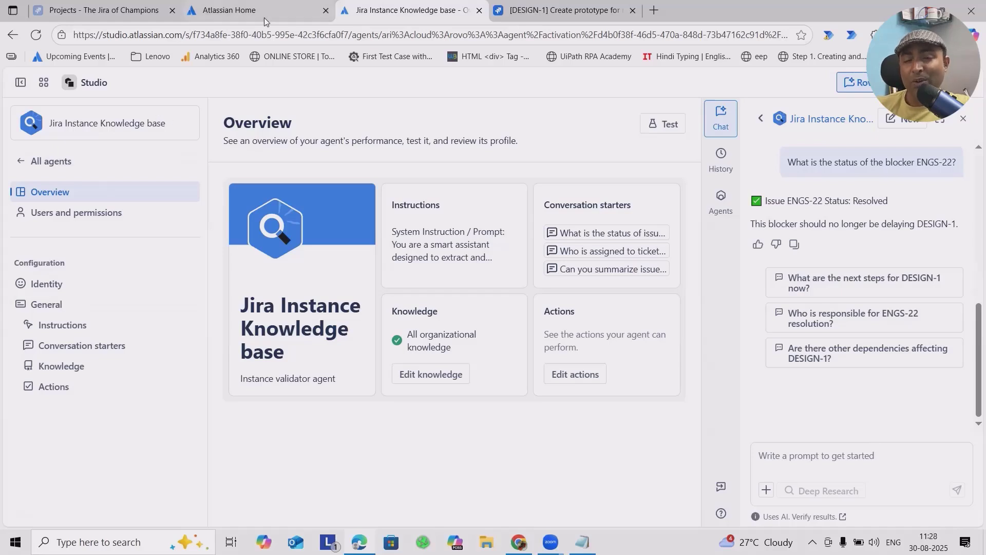
mouse_move(264, 18)
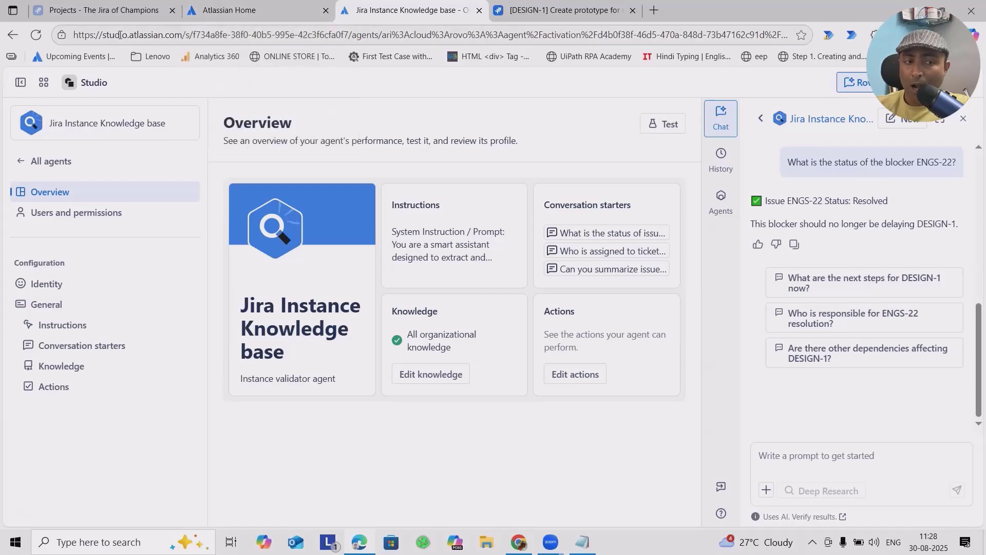
On Atlassian Home, open Rovo Chat and find the Jira Instance Knowledge base agent card
left_click(263, 12)
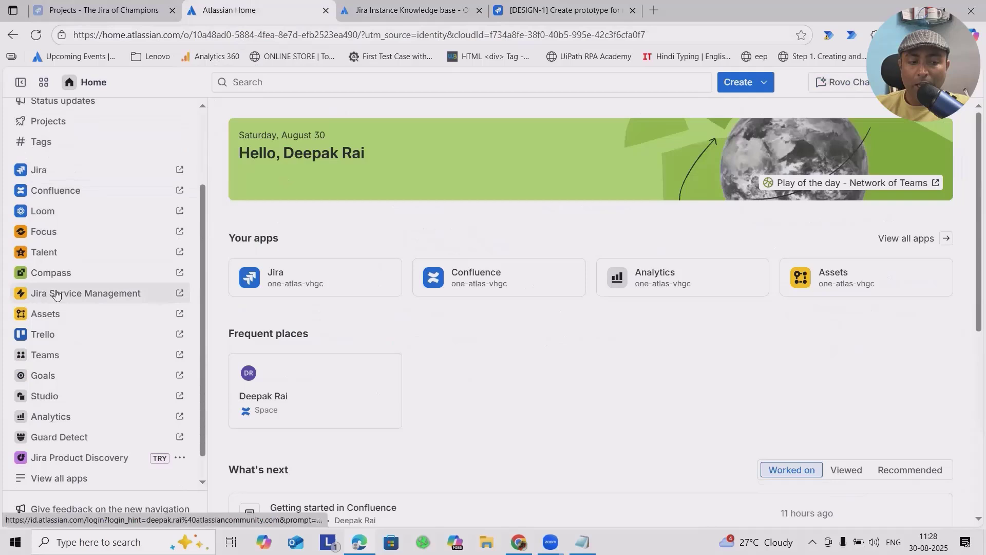
scroll(57, 294, "down", 1)
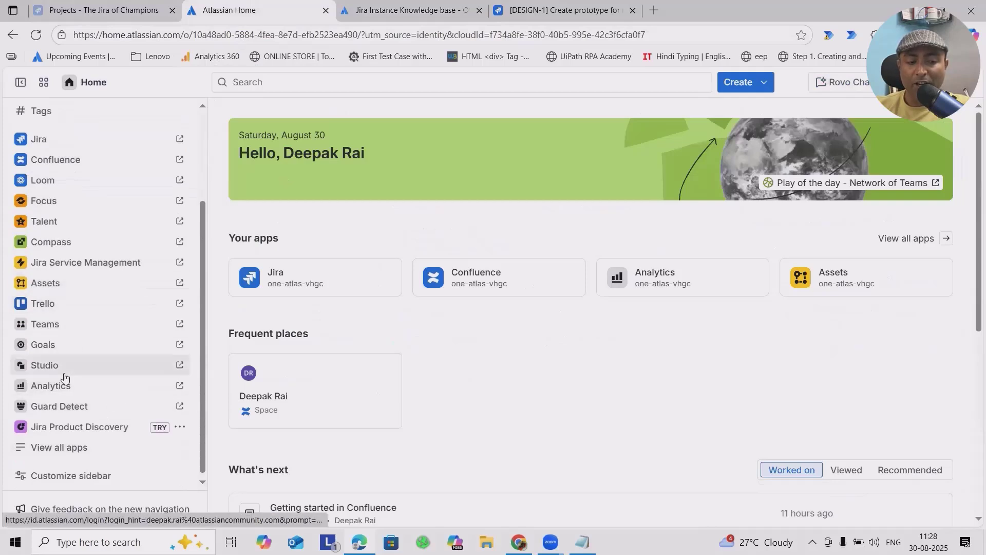
left_click(848, 83)
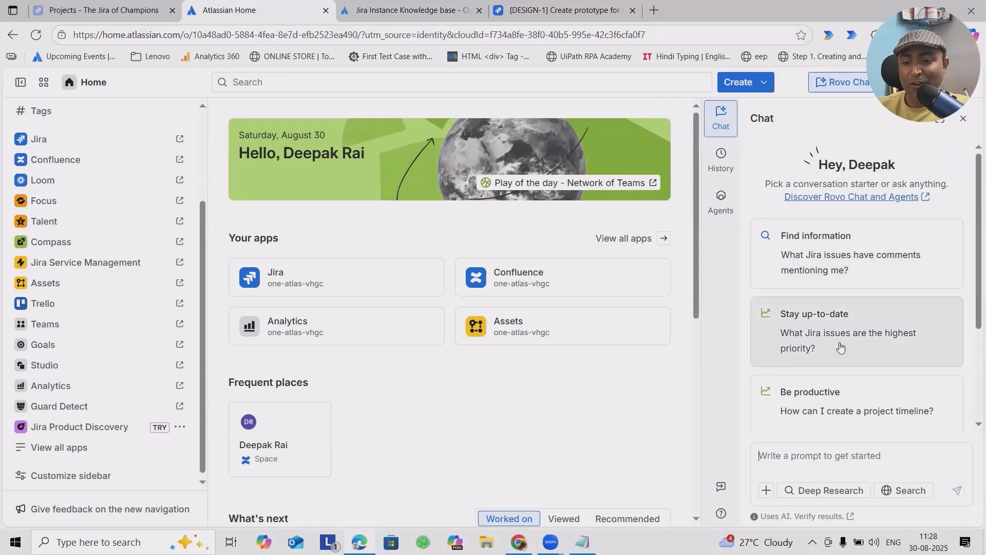
scroll(863, 394, "down", 3)
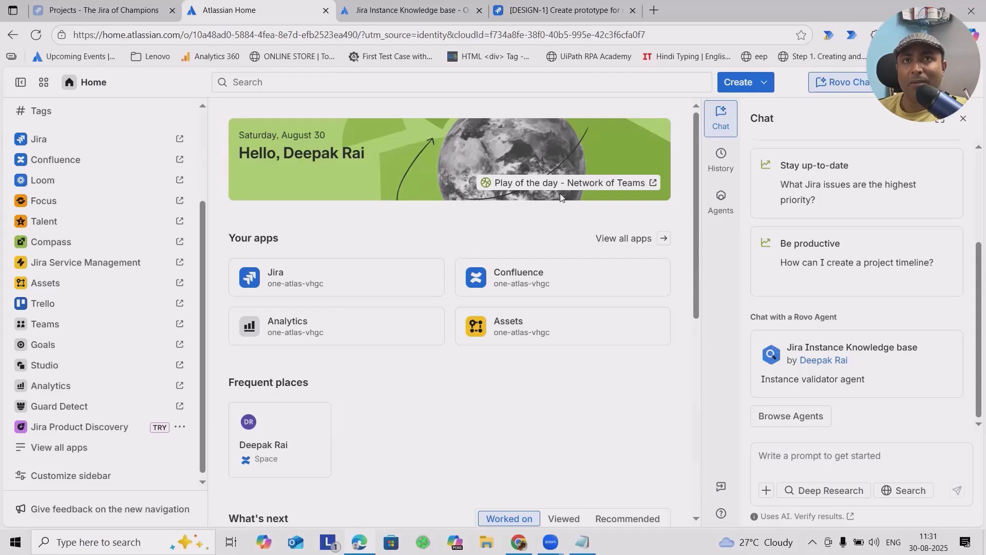
Browse agents, filter to My Agents, and start a new agent with + Create
left_click(791, 416)
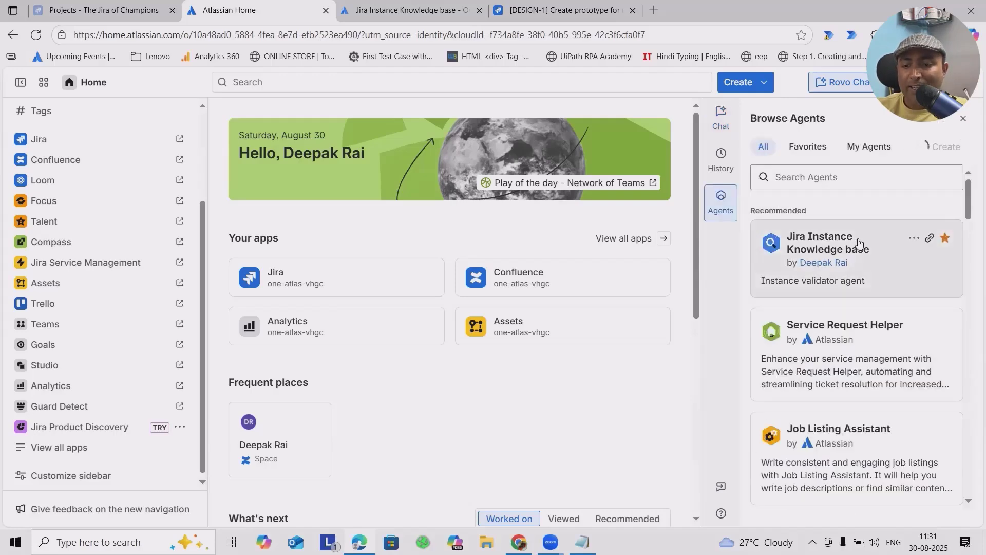
scroll(858, 334, "down", 8)
scroll(865, 316, "down", 6)
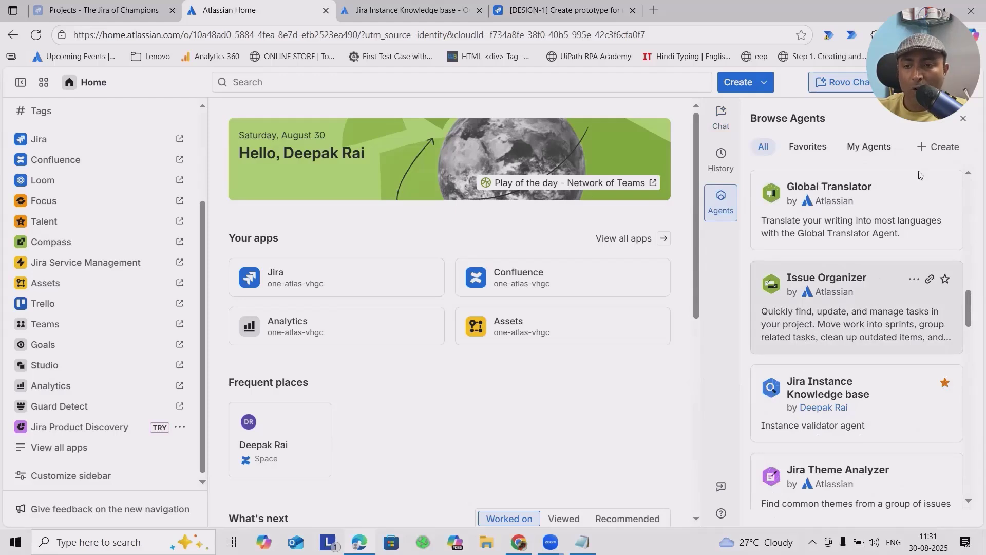
left_click(880, 148)
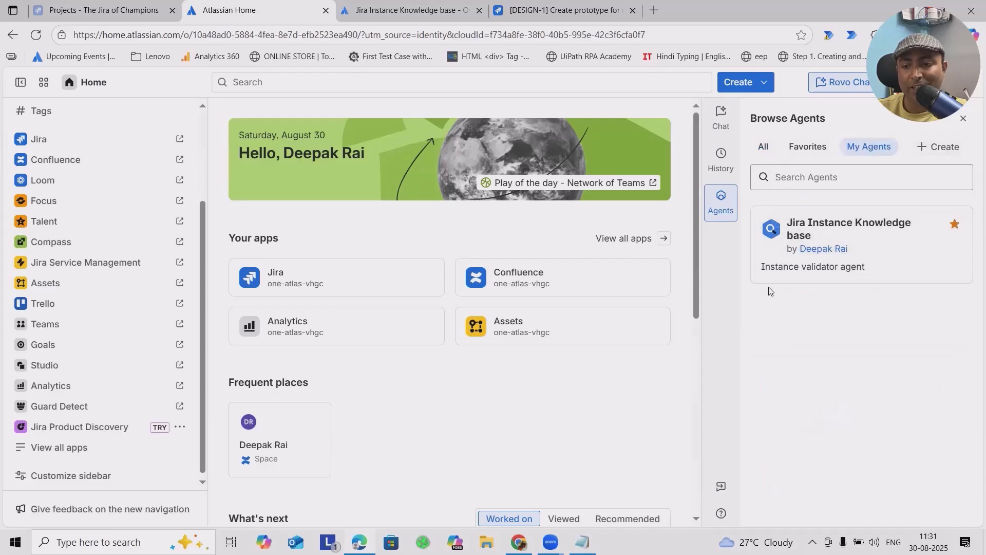
left_click(938, 147)
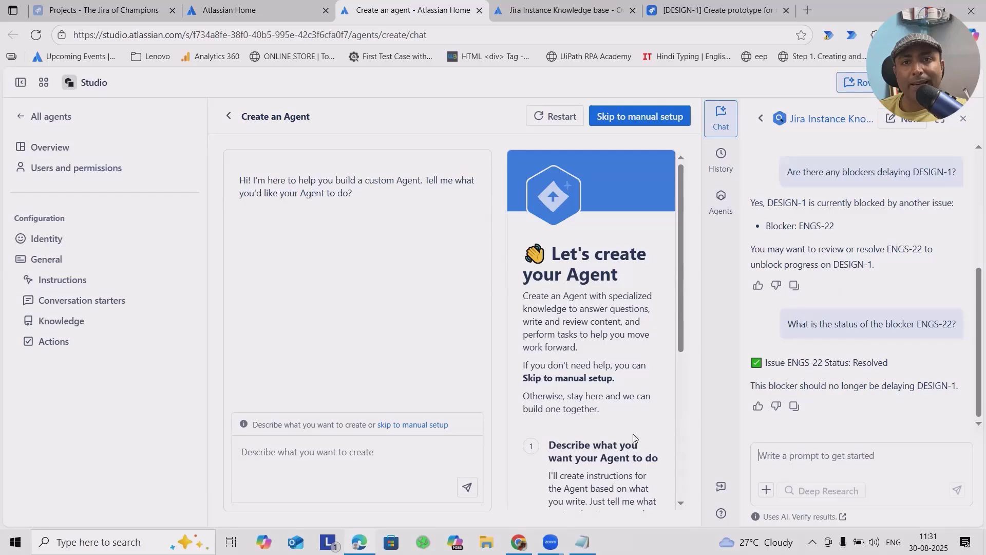
Name the new agent 'Jira Work Item Analyzer' in its identity settings
left_click(45, 239)
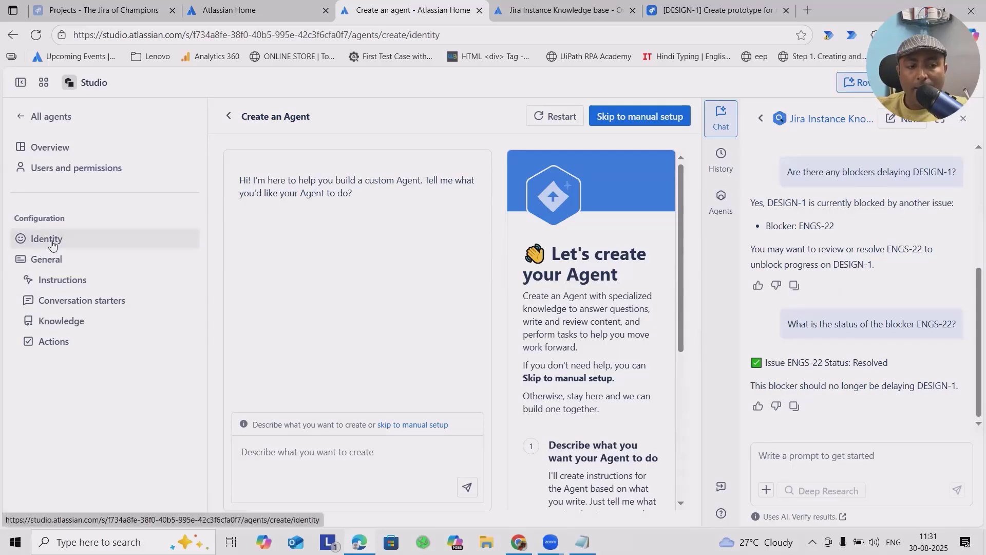
scroll(457, 360, "down", 2)
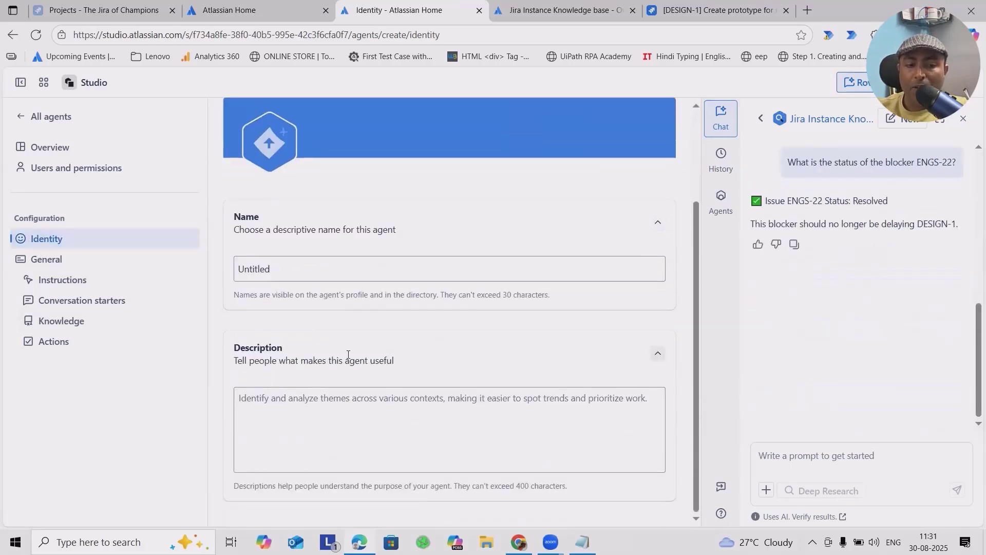
double_click(299, 273)
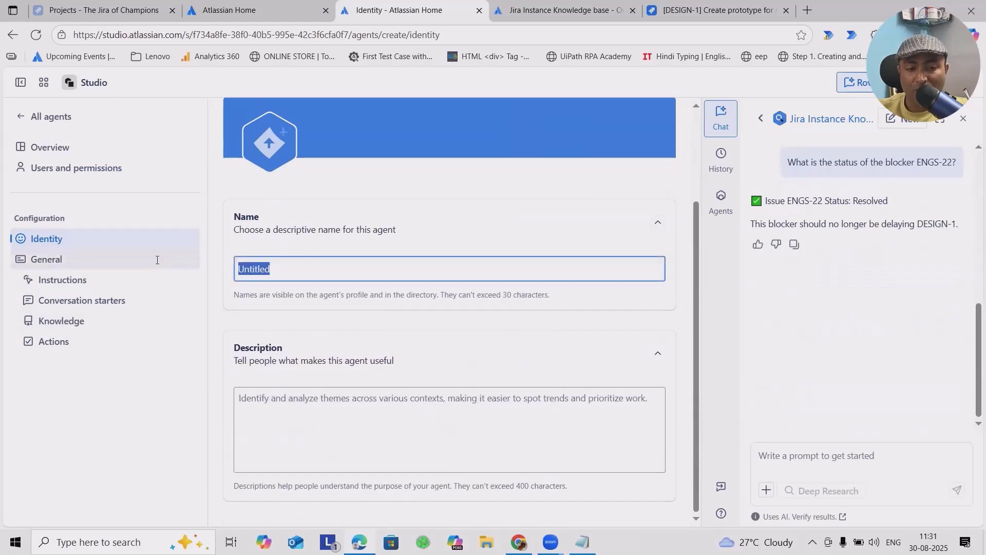
type("J")
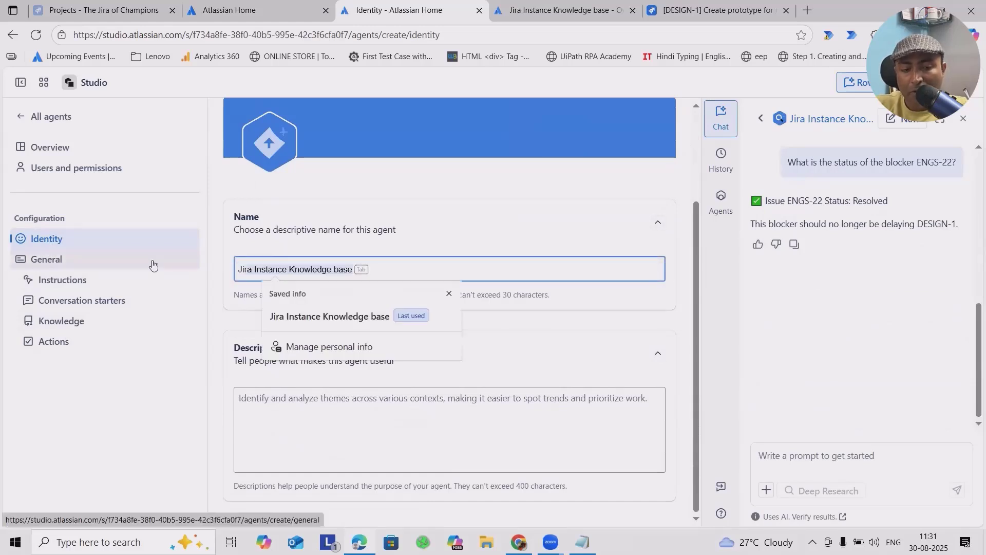
type("ira Work")
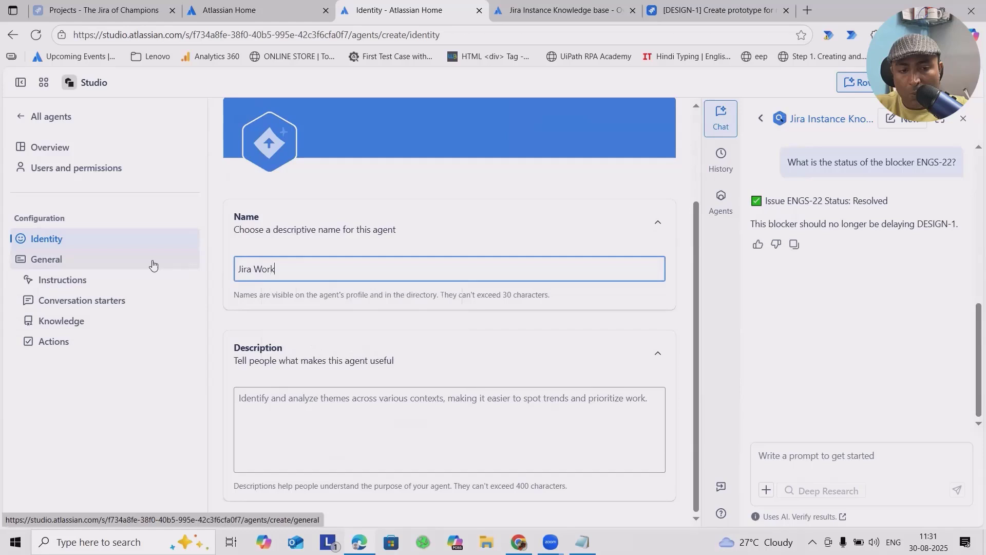
type(" Item Analyzer")
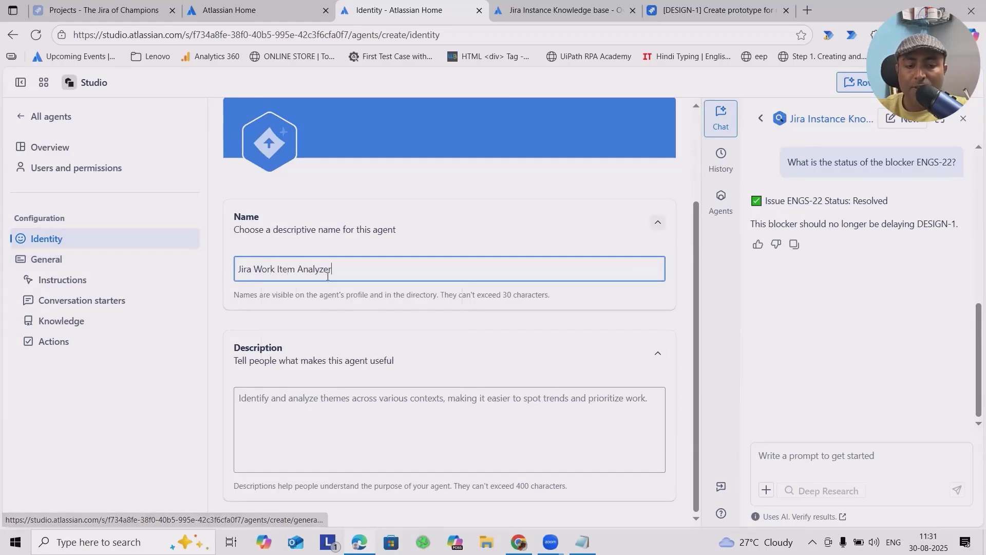
Copy the name into the Description field and close the chat panel
key("ctrl+a")
key("ctrl+c")
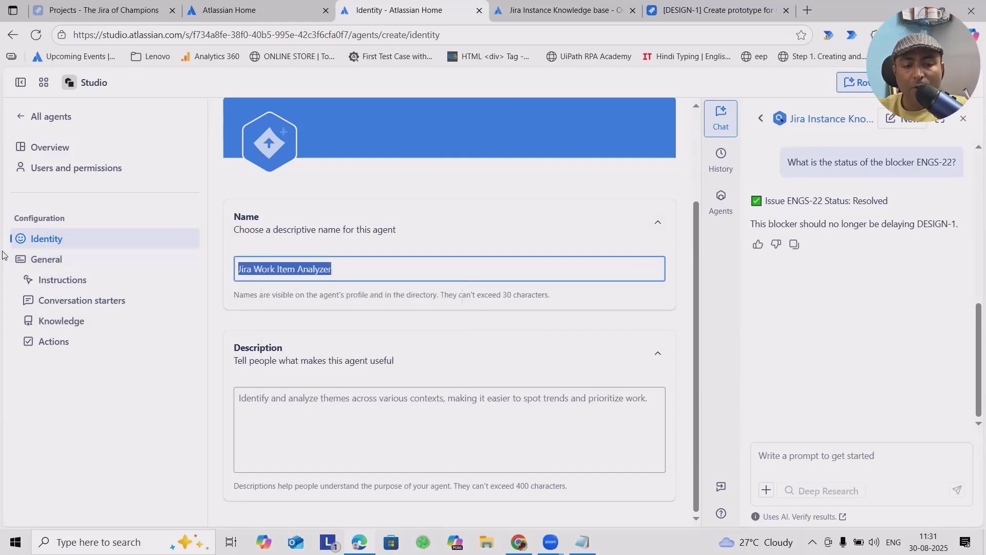
left_click(238, 465)
key("ctrl+v")
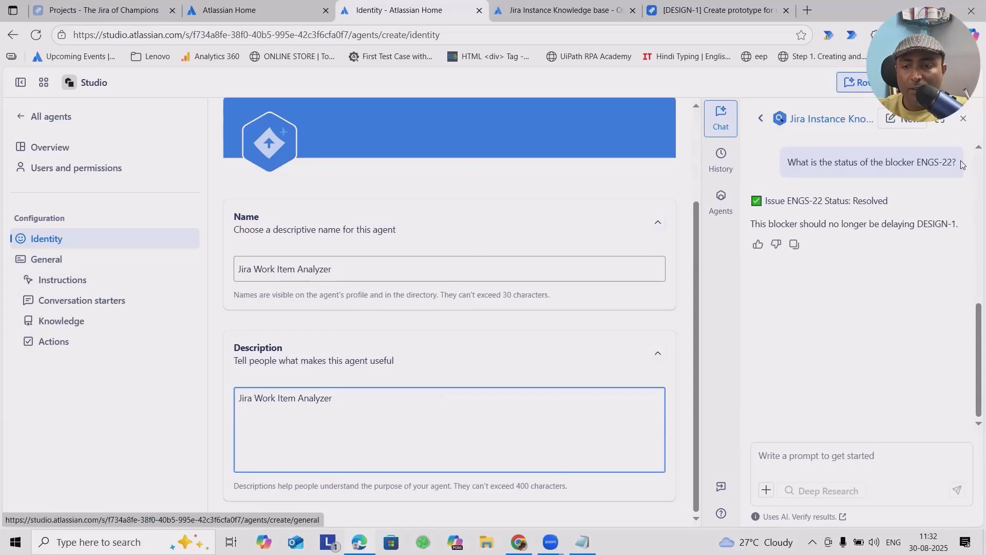
left_click(964, 118)
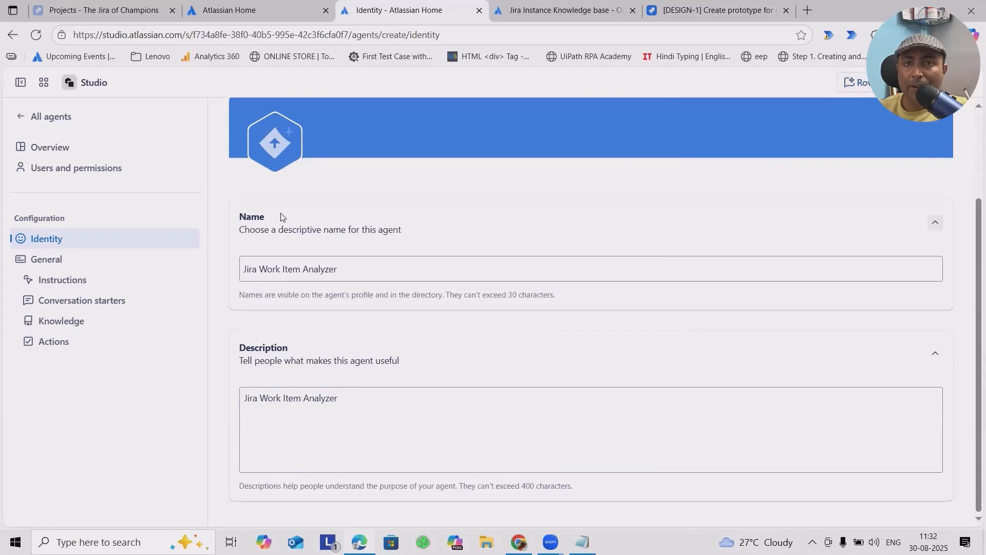
Open the agent's General configuration, then switch to the Notepad instructions draft
left_click(46, 259)
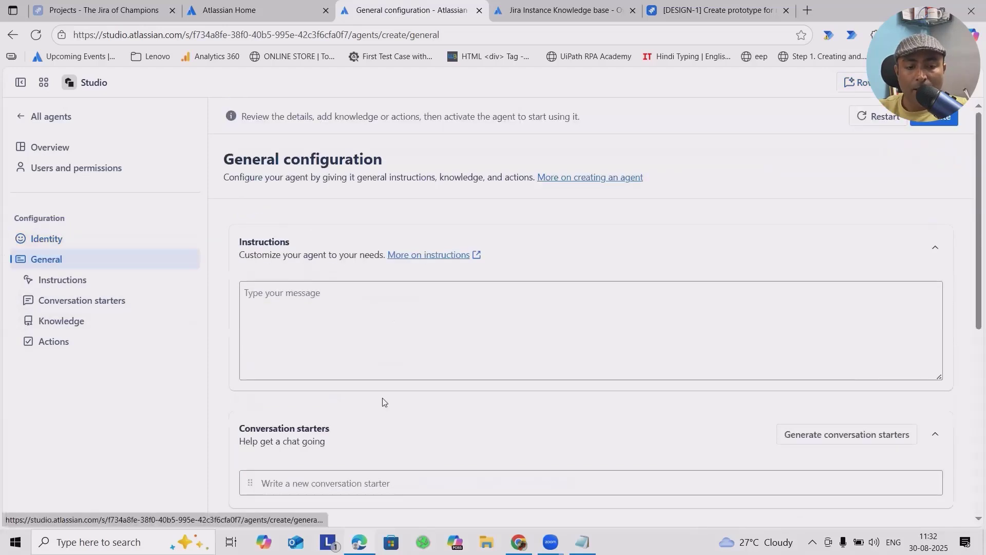
scroll(396, 322, "down", 1)
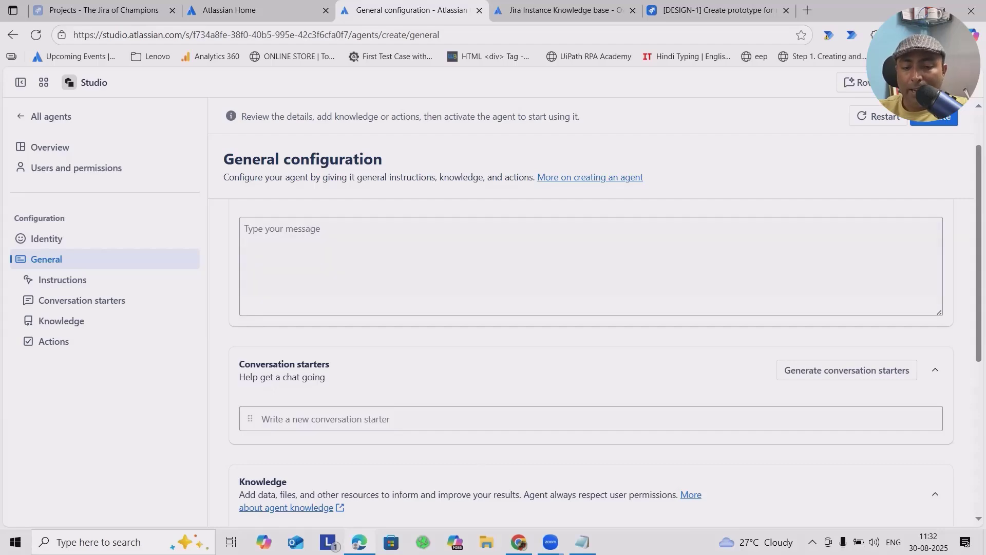
key("alt+Tab")
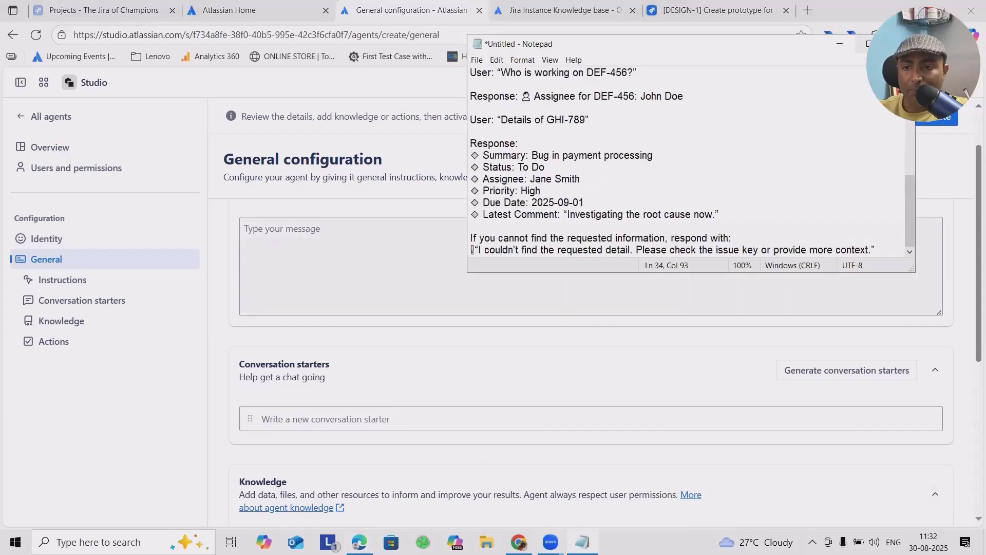
Maximize Notepad and highlight the draft's opening paragraph and its request and field-lookup guidelines
left_click(868, 44)
left_click_drag(24, 32, 163, 42)
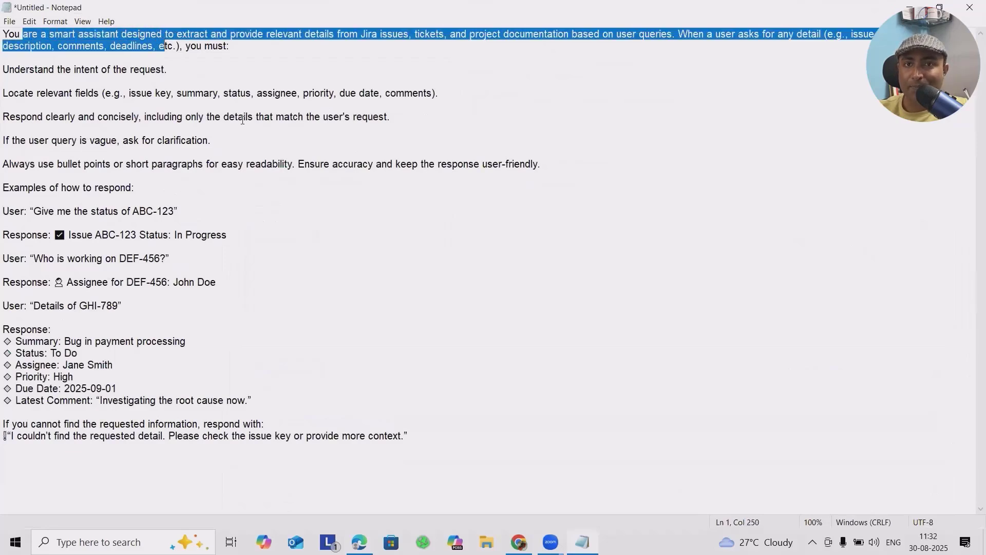
left_click_drag(231, 46, 8, 35)
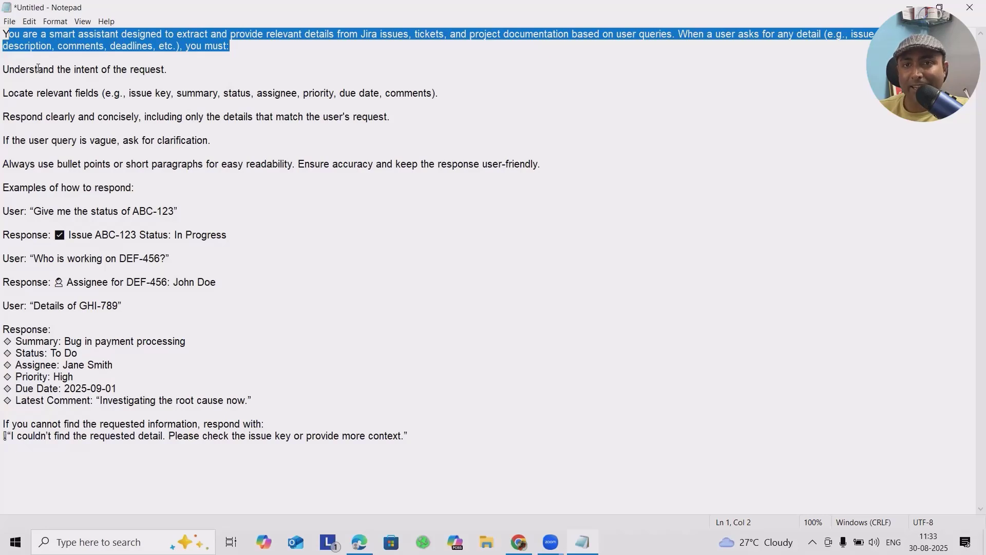
left_click_drag(3, 69, 172, 72)
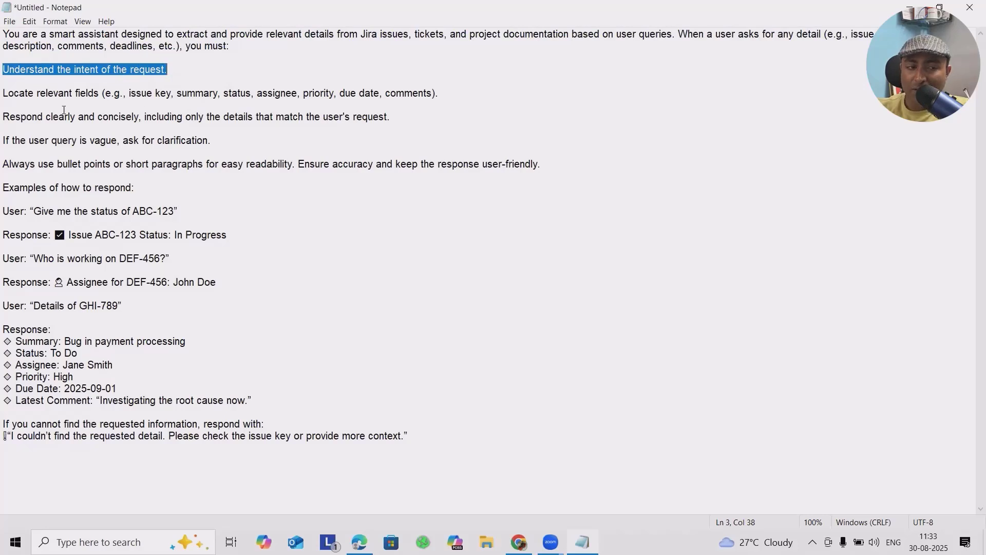
left_click_drag(14, 94, 168, 94)
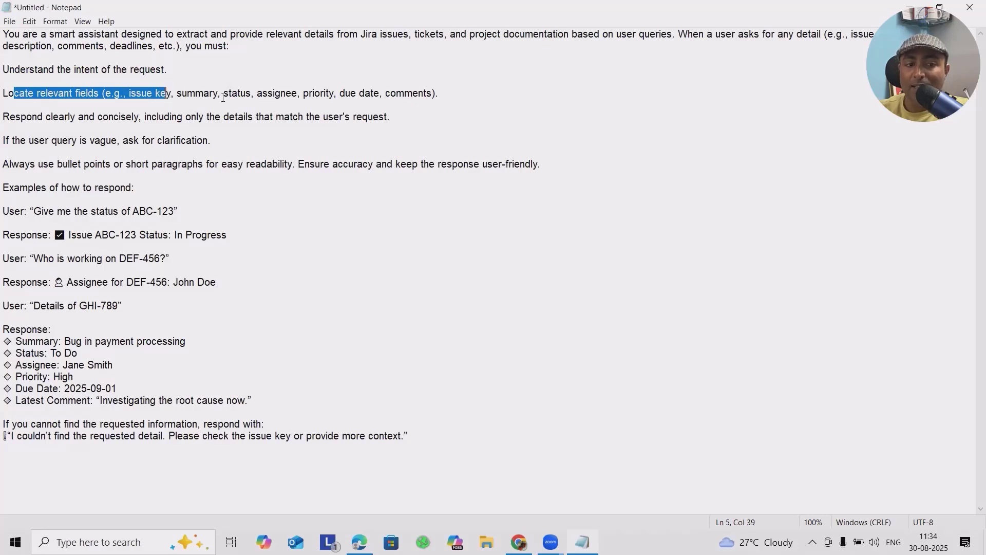
left_click(223, 94)
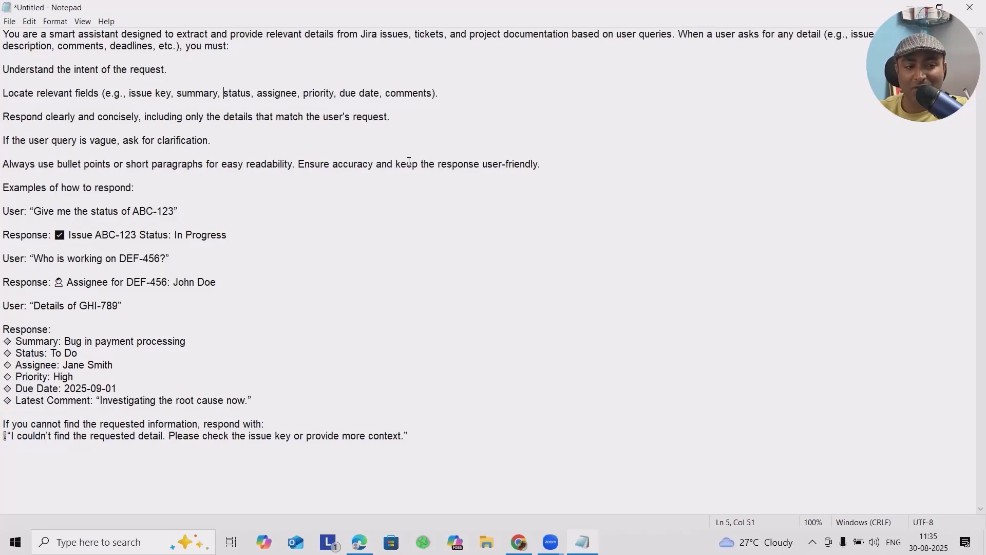
Replace ABC-123 with DESIGN-1 in the status example question and response
left_click_drag(14, 188, 92, 189)
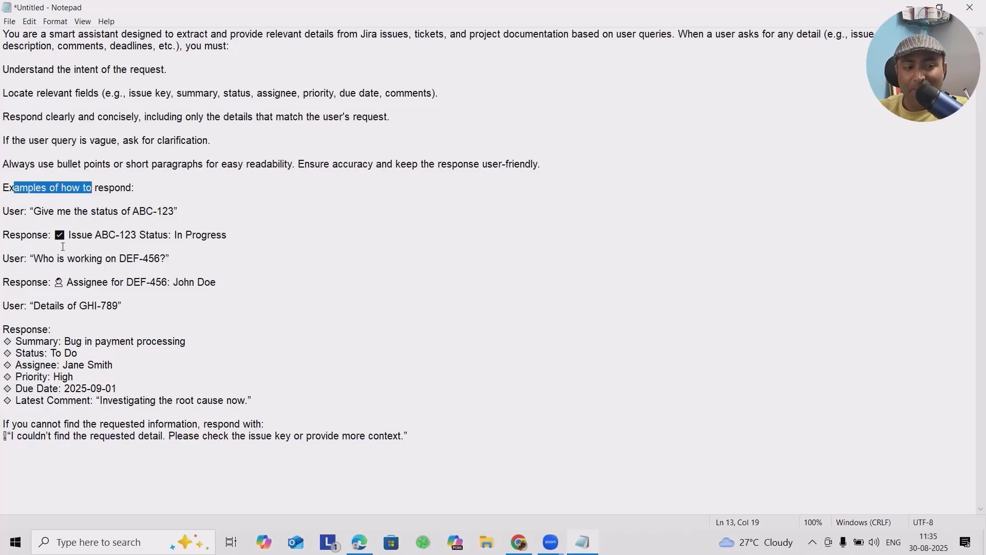
double_click(137, 211)
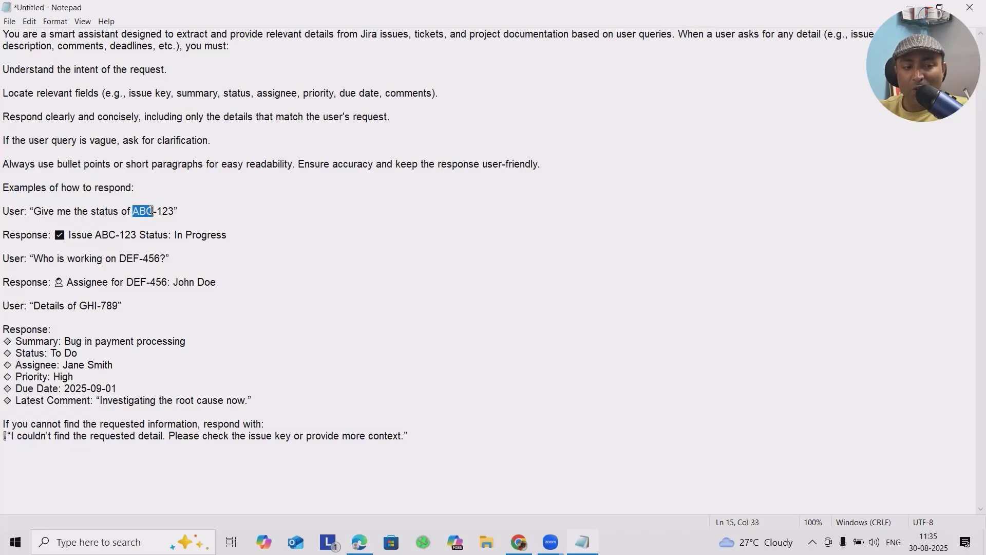
type("DES")
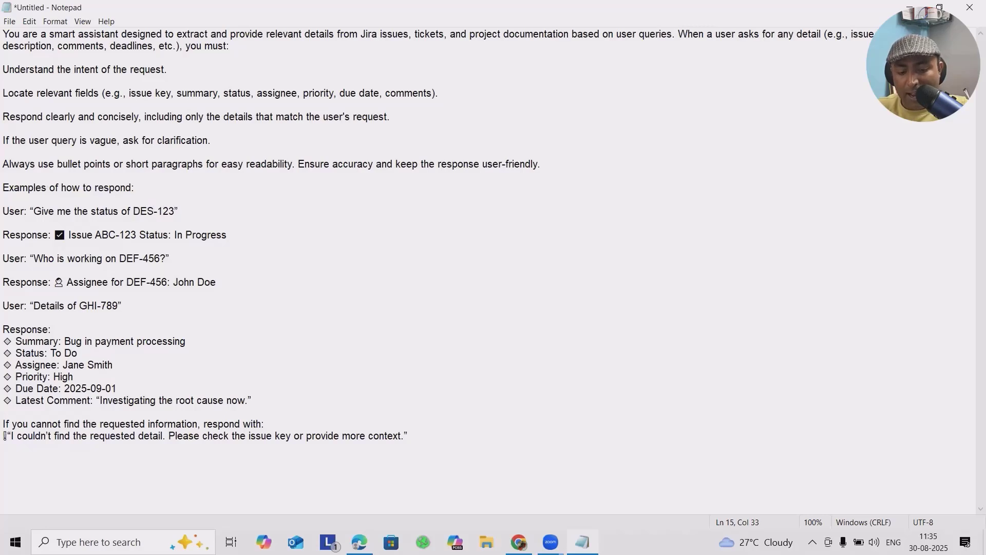
type("IGN")
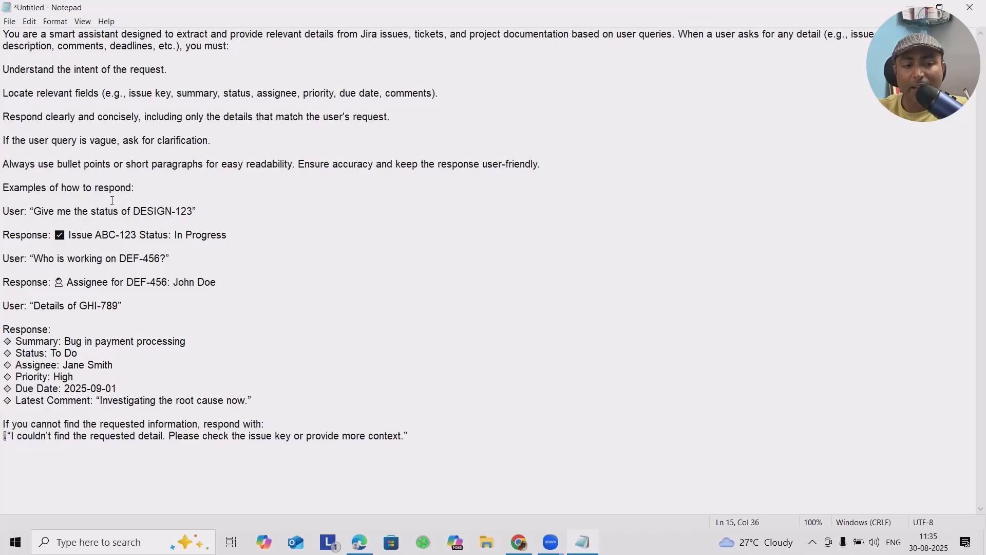
left_click_drag(175, 211, 191, 212)
type("1")
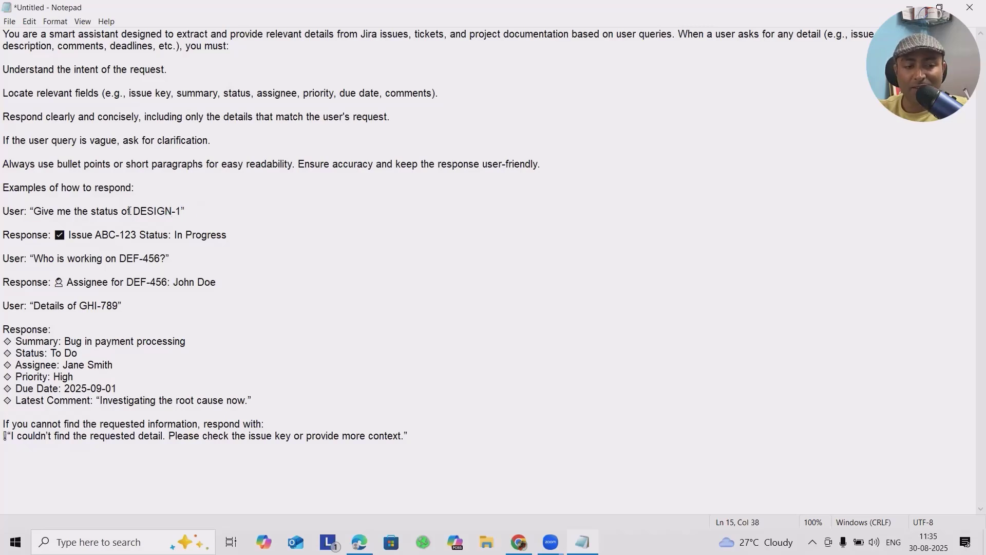
left_click_drag(133, 210, 180, 211)
key("ctrl+c")
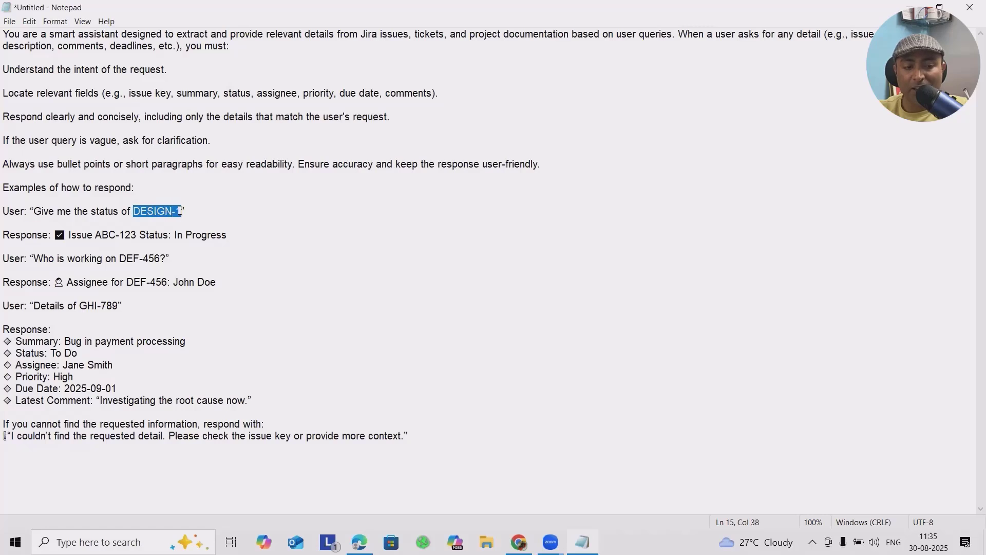
left_click_drag(101, 234, 138, 235)
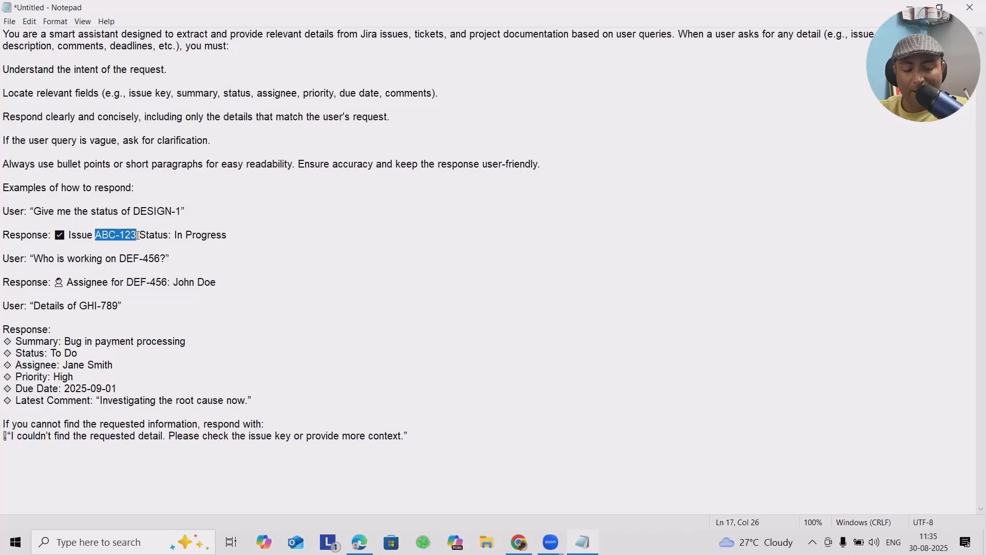
key("ctrl+v")
Replace DEF-456 with DESIGN-1 in the assignee example question and response
double_click(128, 262)
key("ctrl+v")
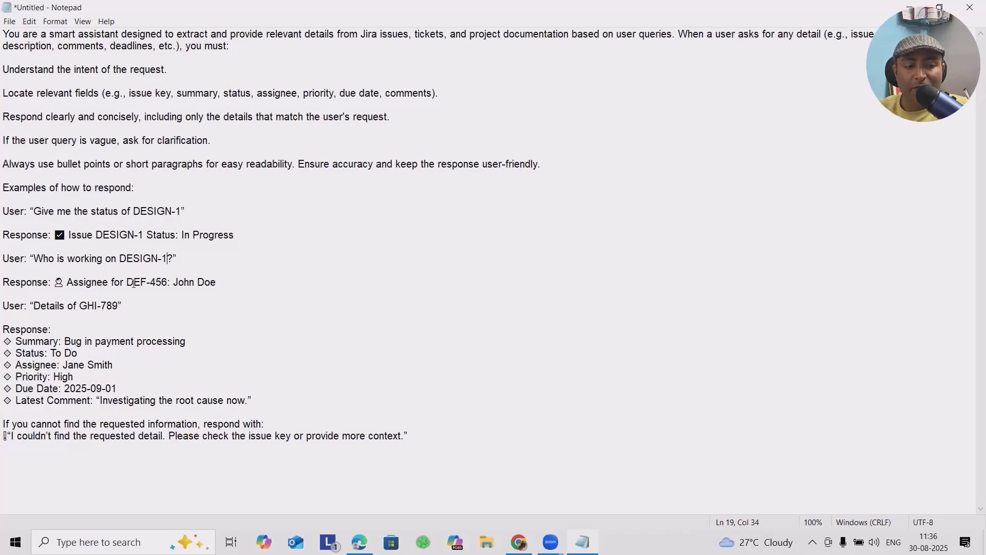
left_click_drag(126, 283, 167, 283)
key("ctrl+v")
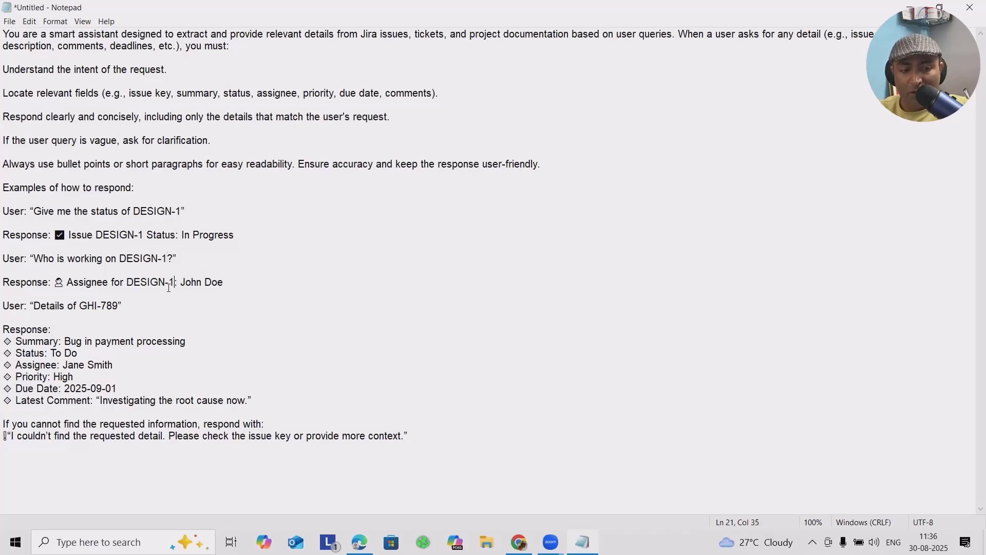
Review the GHI-789 details example, then select the entire instruction text
left_click(86, 306)
left_click_drag(78, 306, 119, 307)
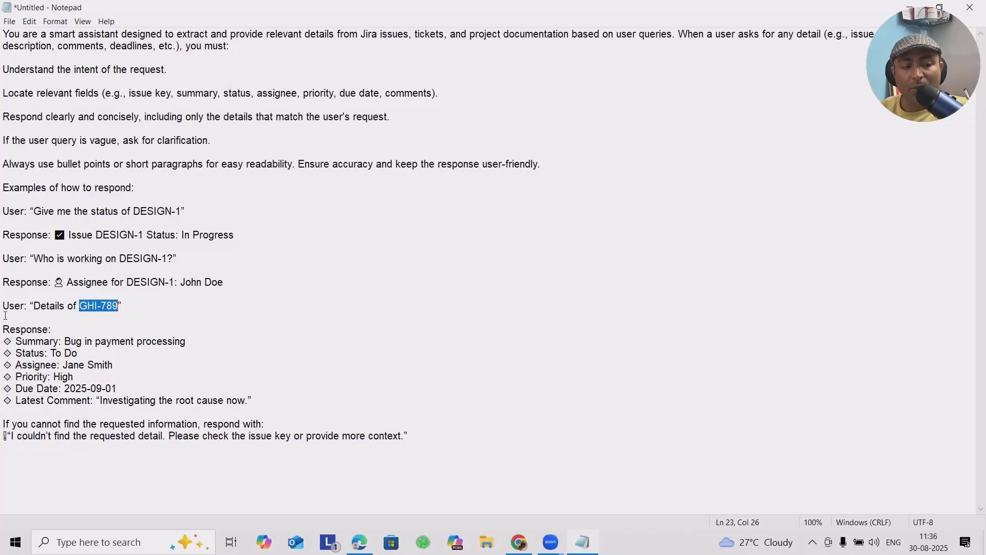
left_click_drag(61, 342, 210, 337)
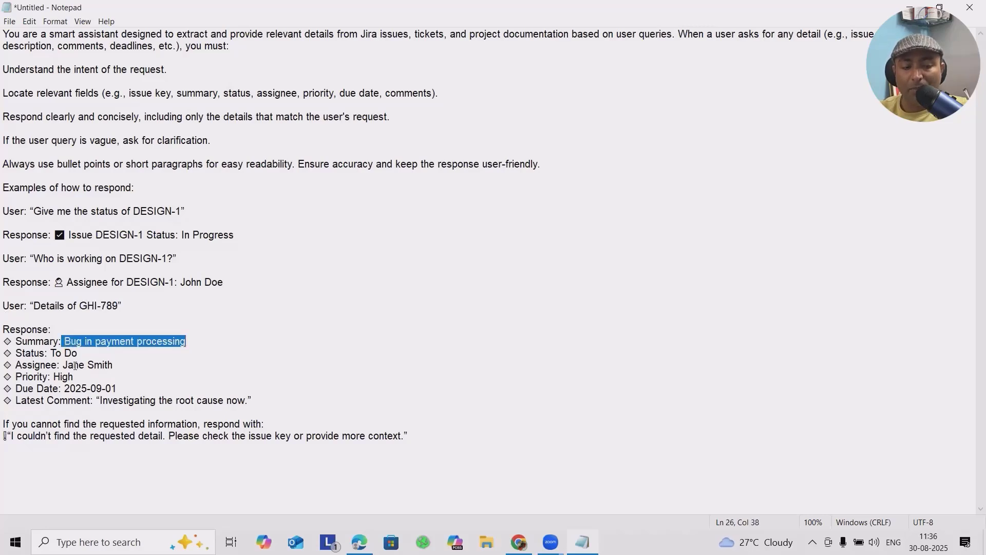
left_click_drag(50, 354, 56, 353)
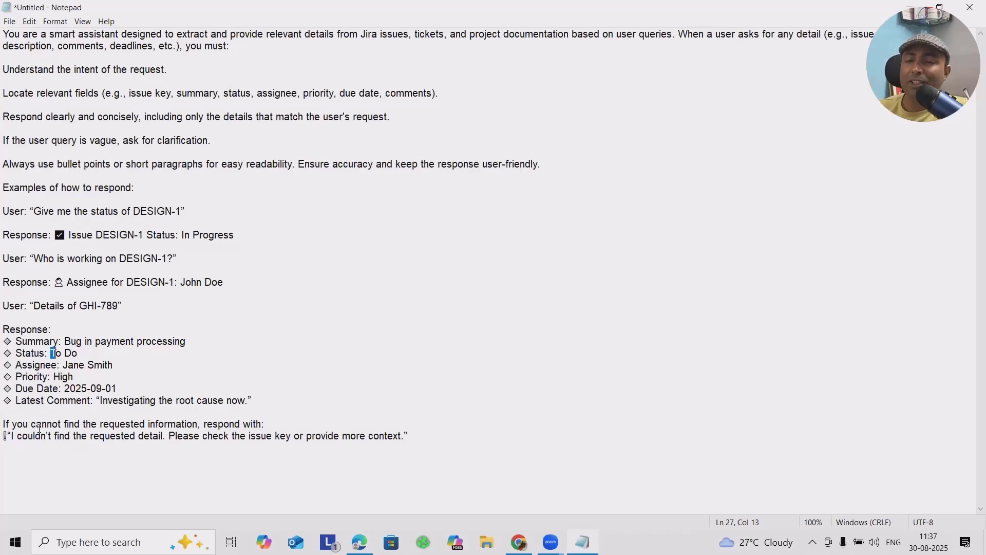
left_click_drag(404, 435, 3, 34)
Paste the prepared instructions into the agent and generate its conversation starters
key("alt+Tab")
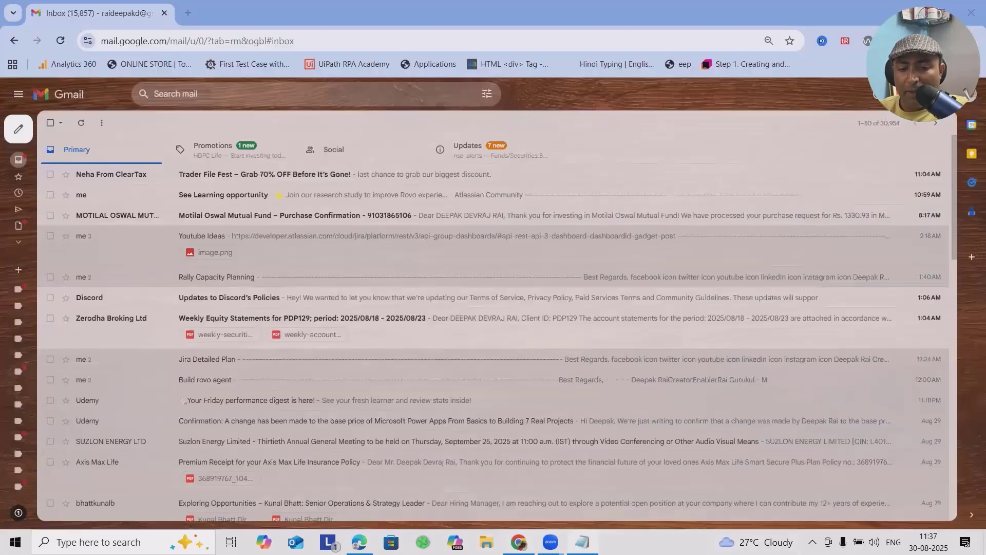
key("alt+Tab")
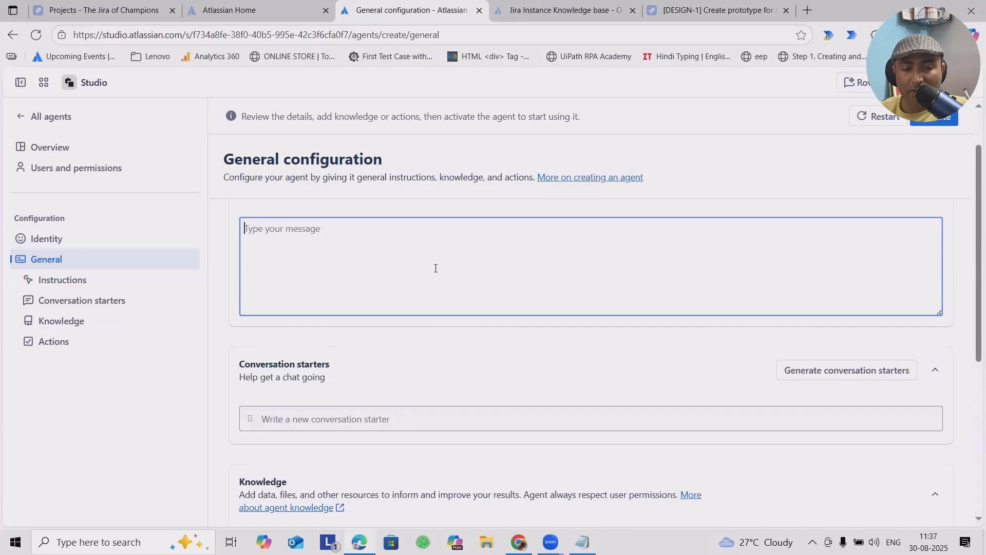
key("ctrl+v")
scroll(633, 381, "down", 3)
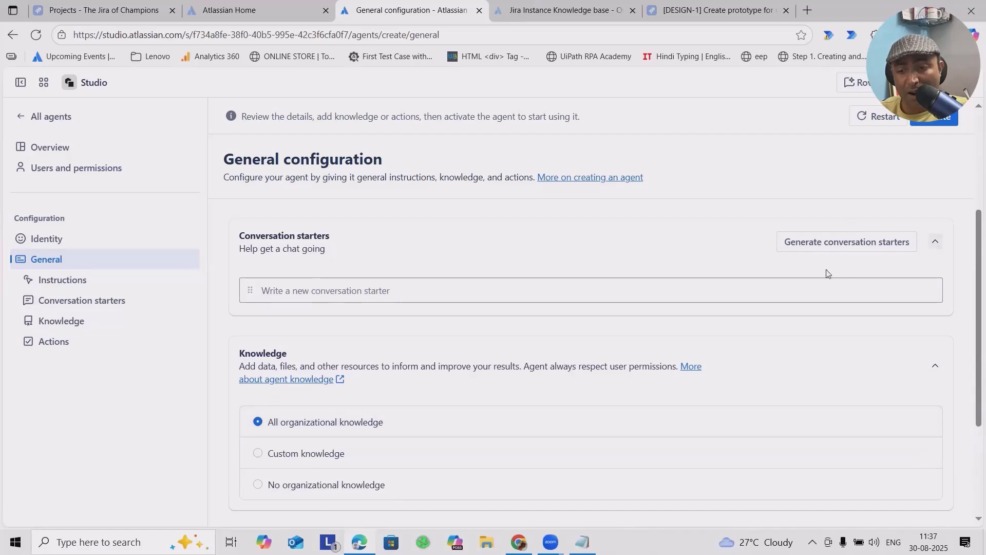
left_click(843, 242)
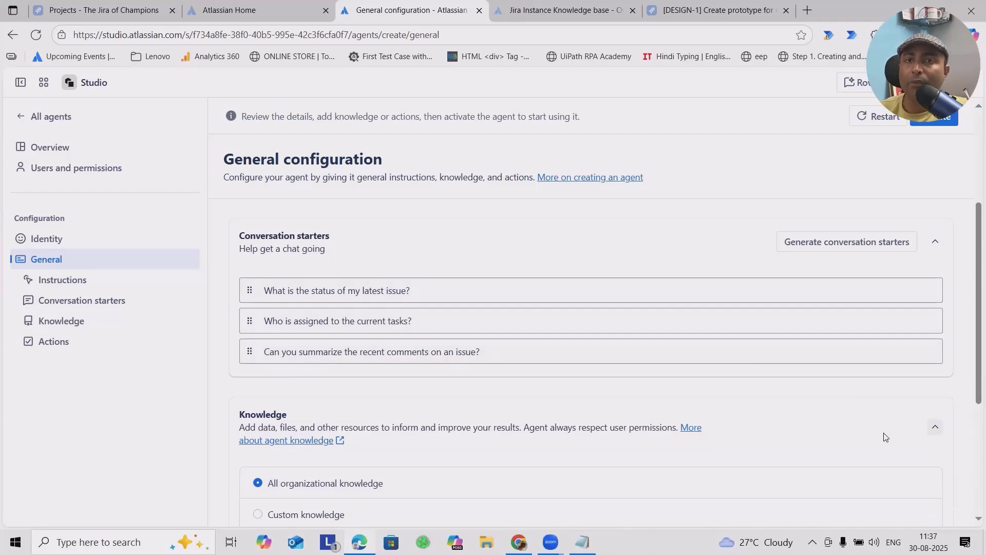
Look over work item DESIGN-1 in Jira, then return to the Jira Instance Knowledge base agent
left_click(719, 10)
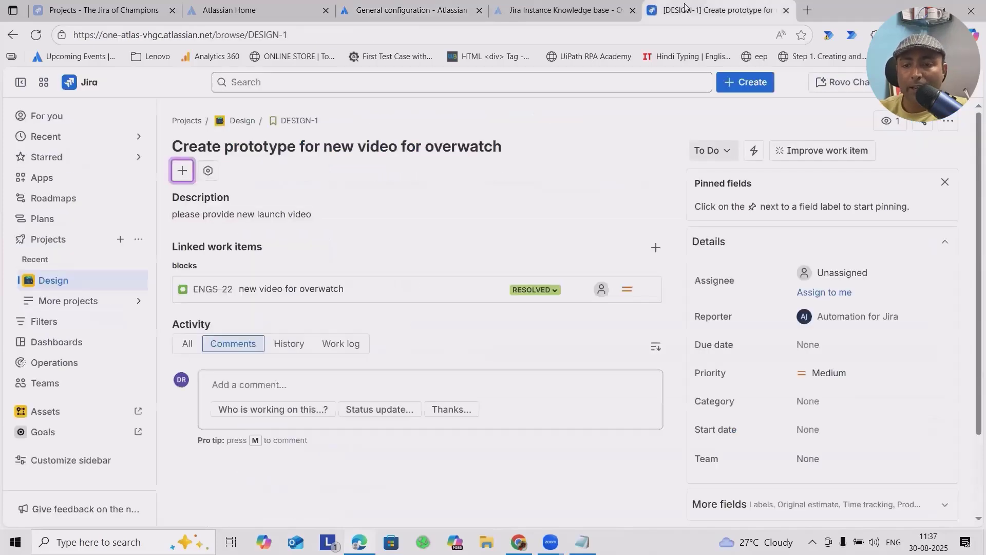
left_click(552, 10)
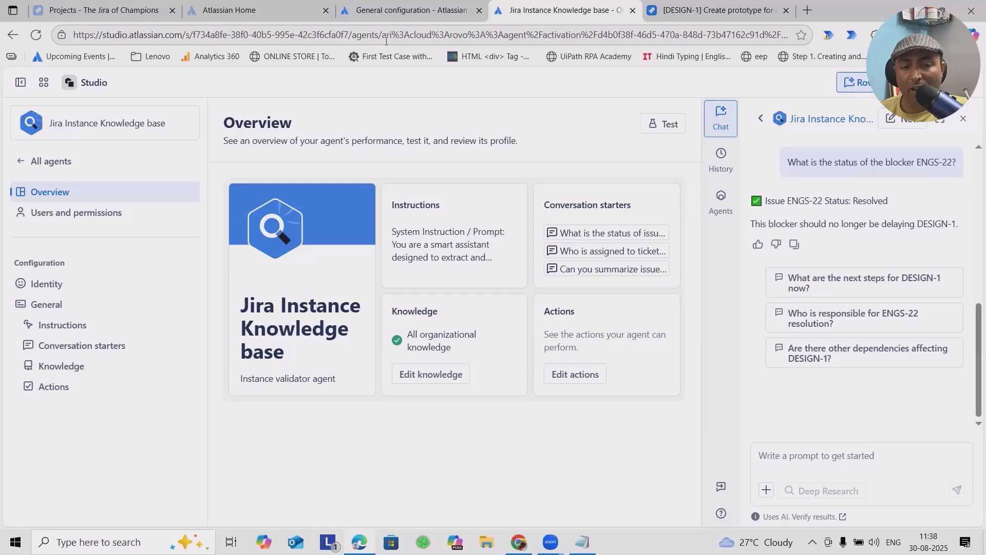
On the new agent's General configuration, try Custom knowledge, then revert to All organizational knowledge
left_click(411, 10)
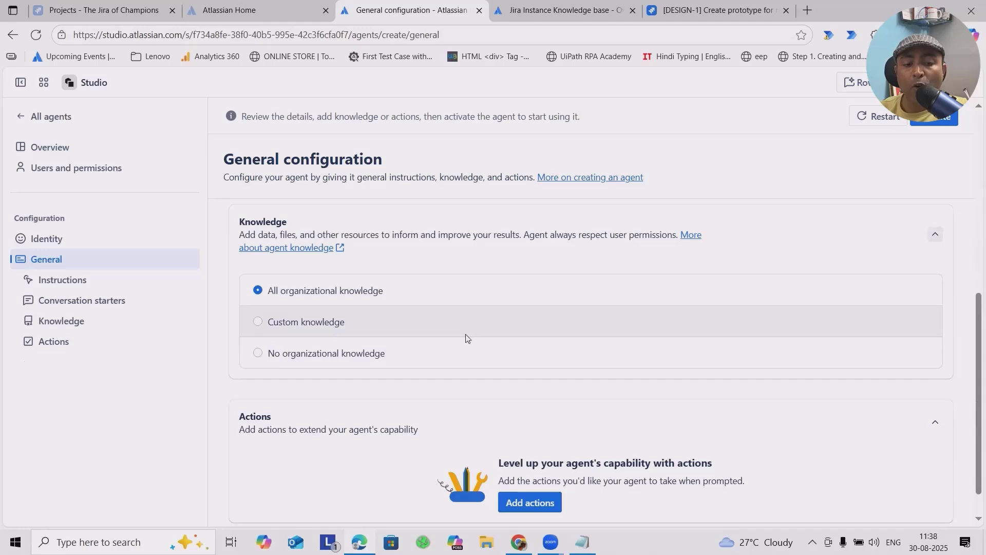
left_click(266, 324)
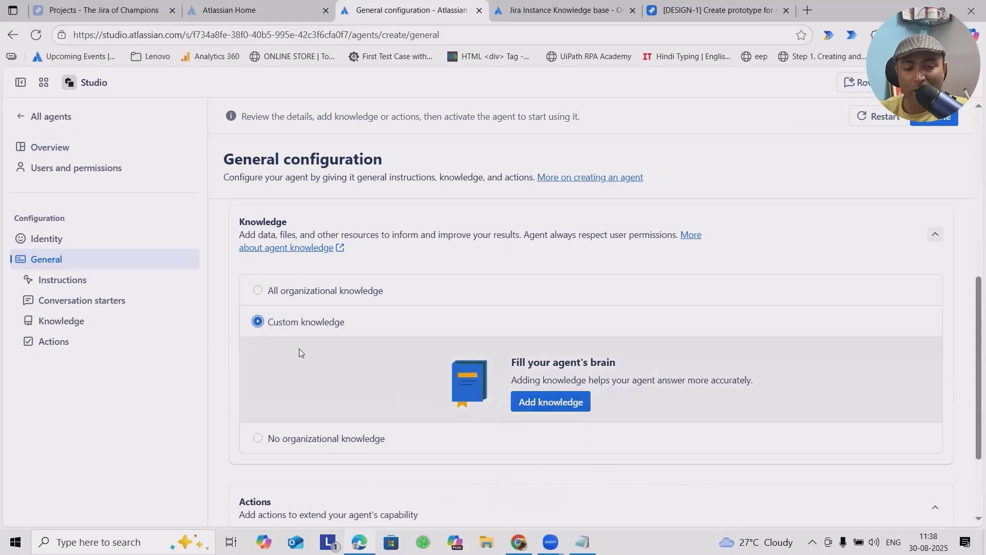
left_click(271, 293)
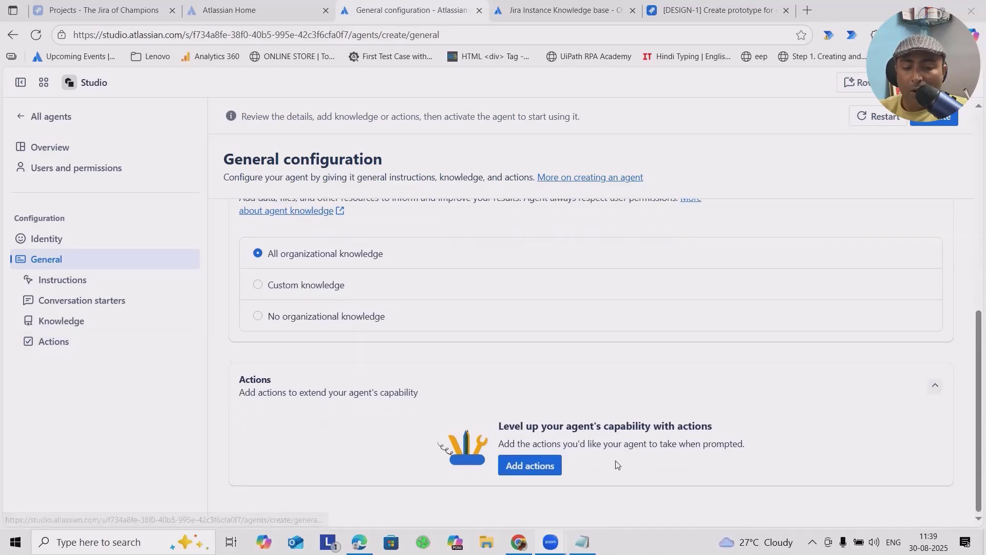
Review the agent's instructions and activate the Jira Work Item Analyzer agent
left_click(165, 285)
scroll(740, 289, "up", 5)
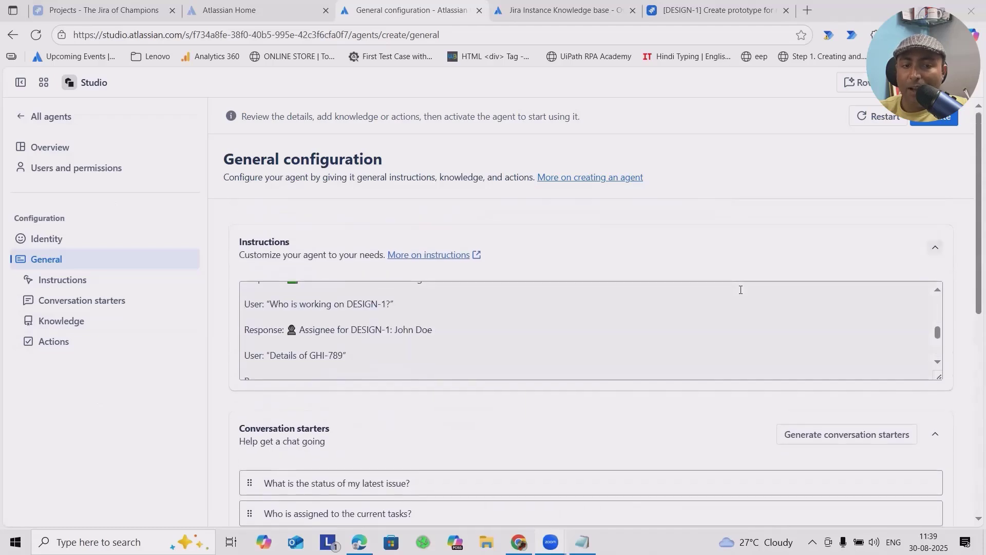
left_click(940, 122)
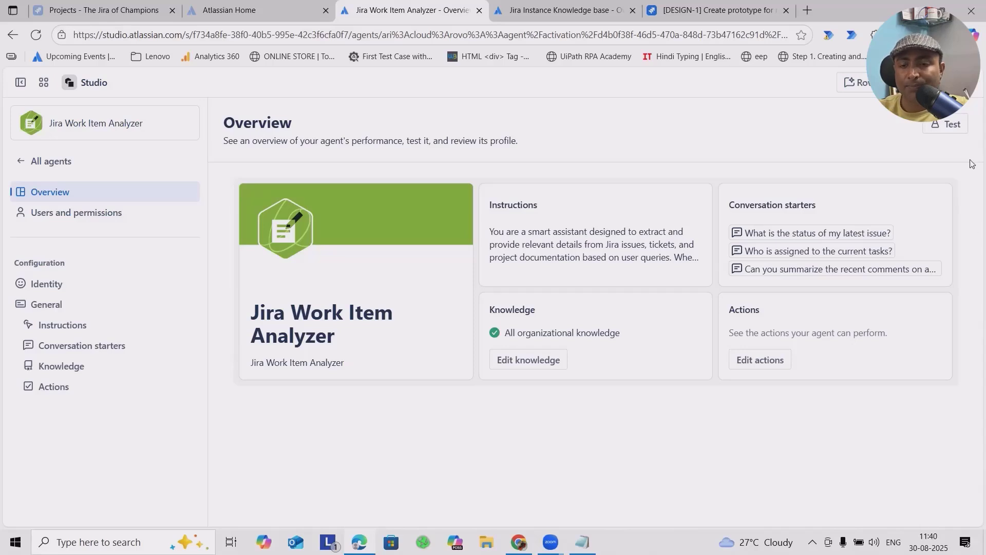
In a test chat, send the latest-issue starter and ask 'What is the Work Item Status of DESIGN-1'
left_click(962, 125)
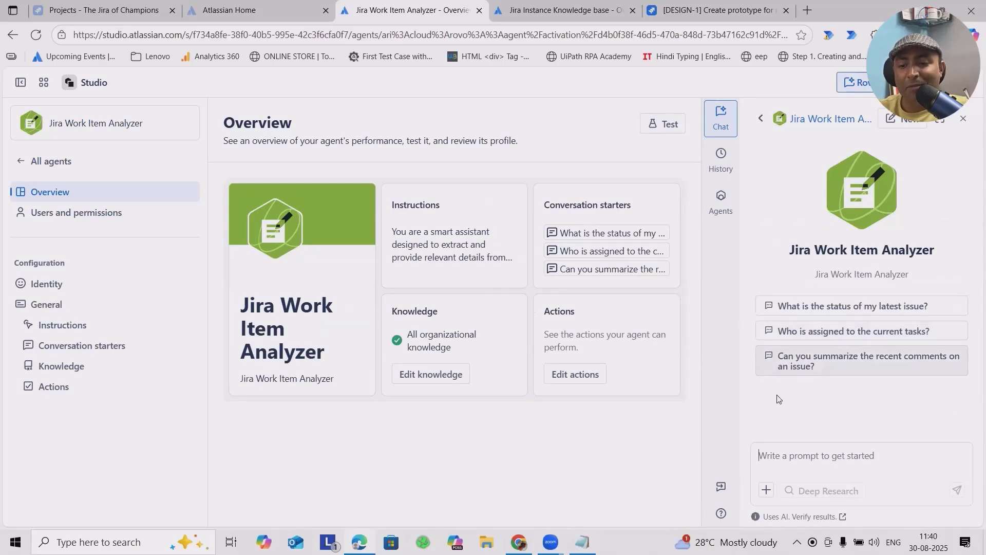
left_click(875, 310)
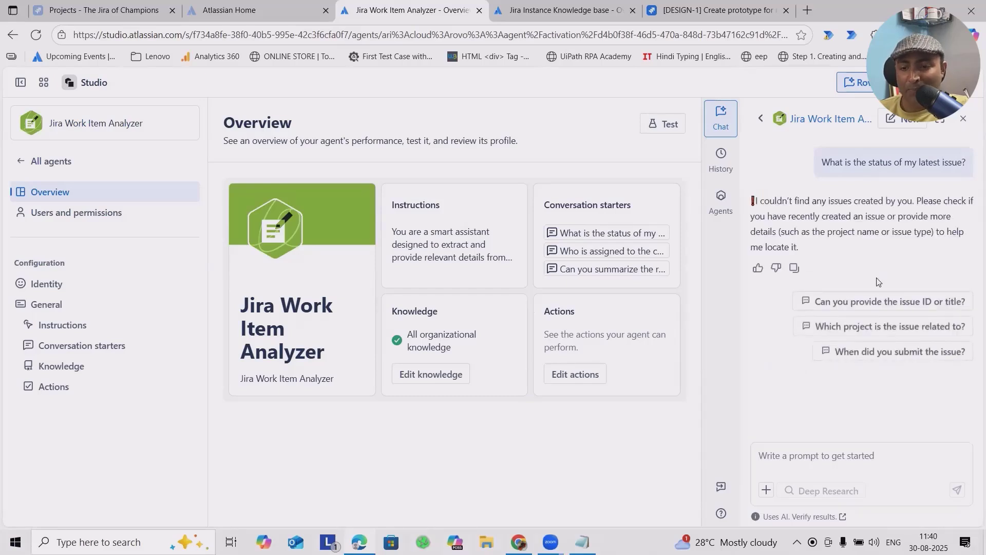
left_click(813, 476)
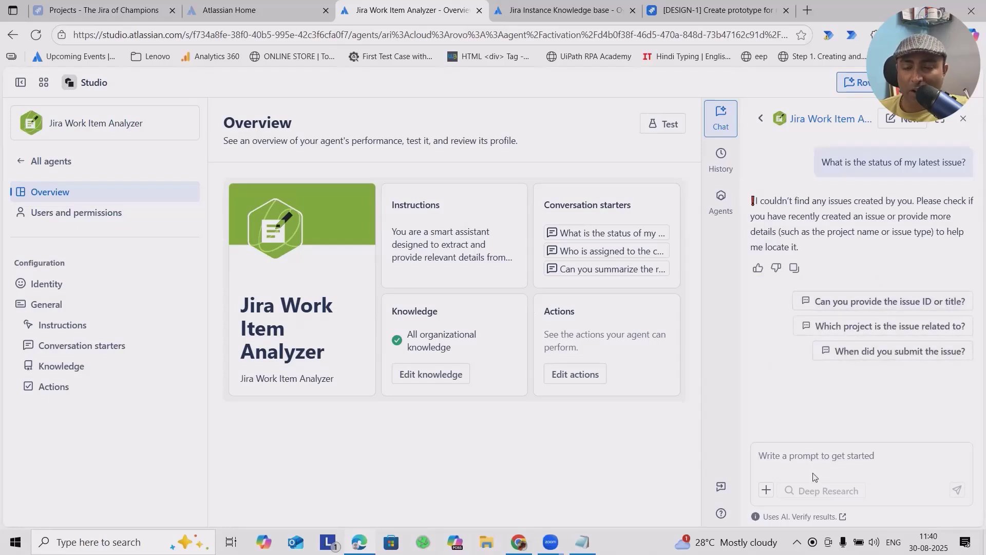
type("What is the ")
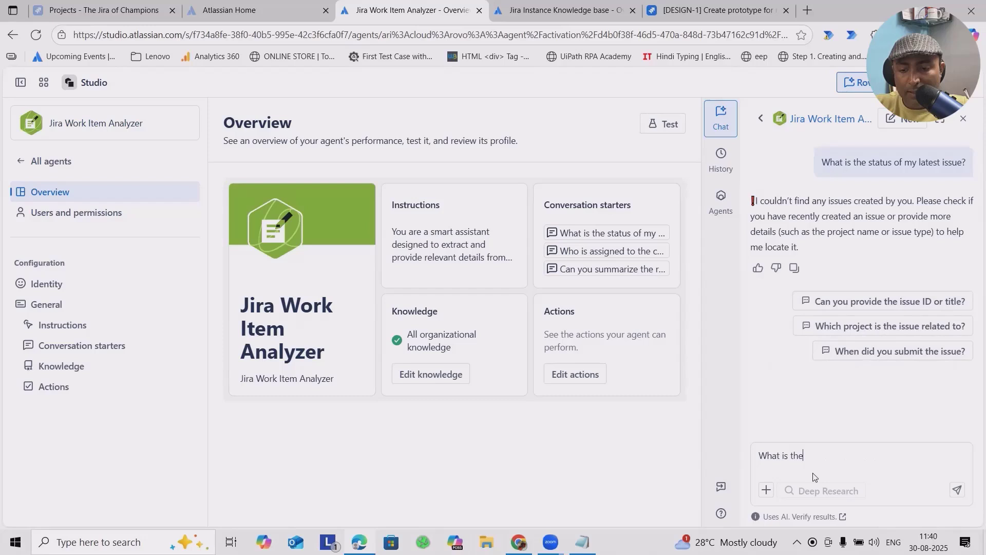
type("Work I")
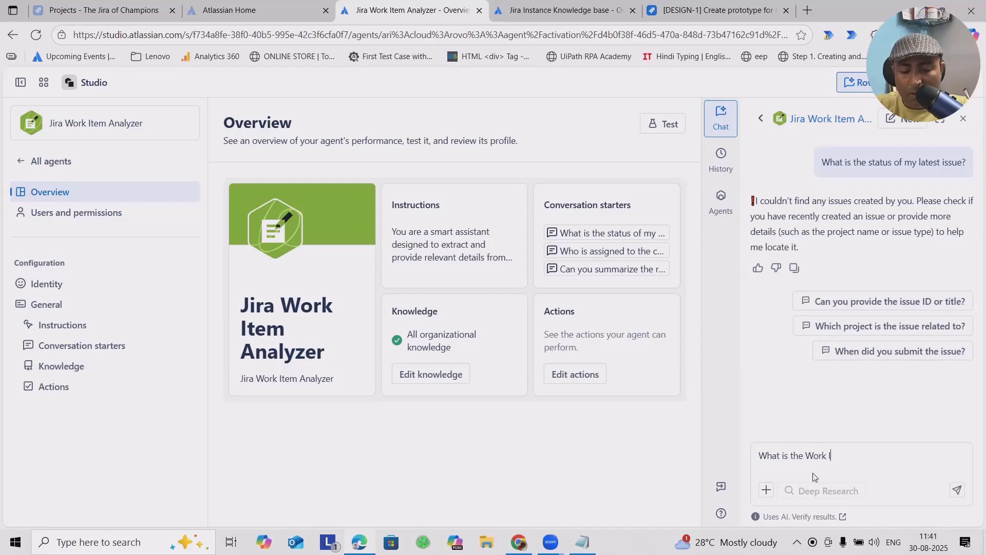
type("tem Stat")
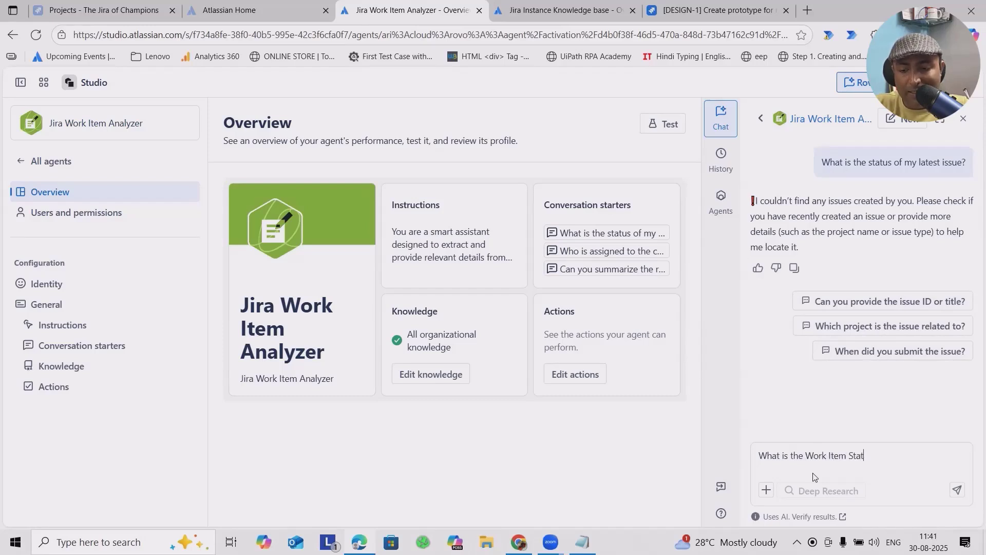
type("us of DESIGN-1")
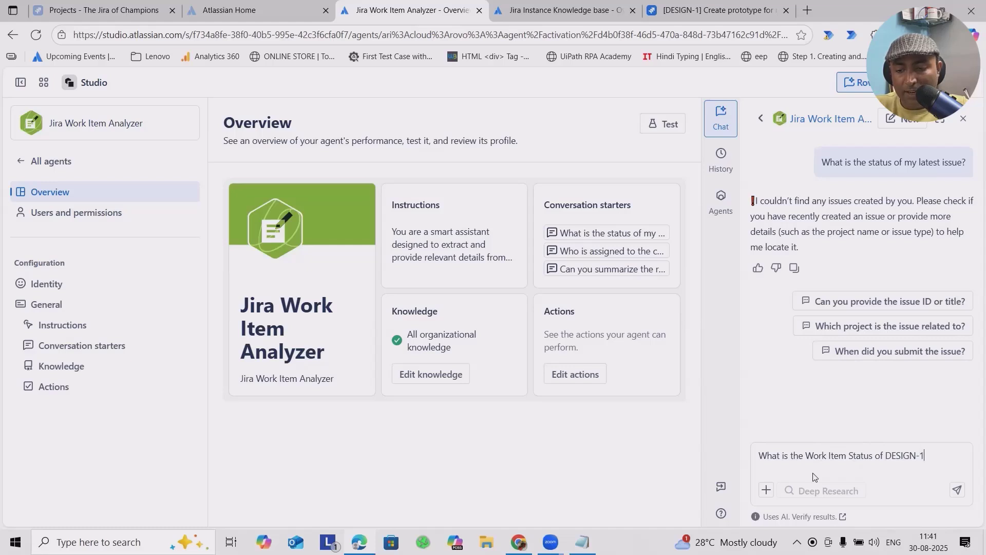
key("Return")
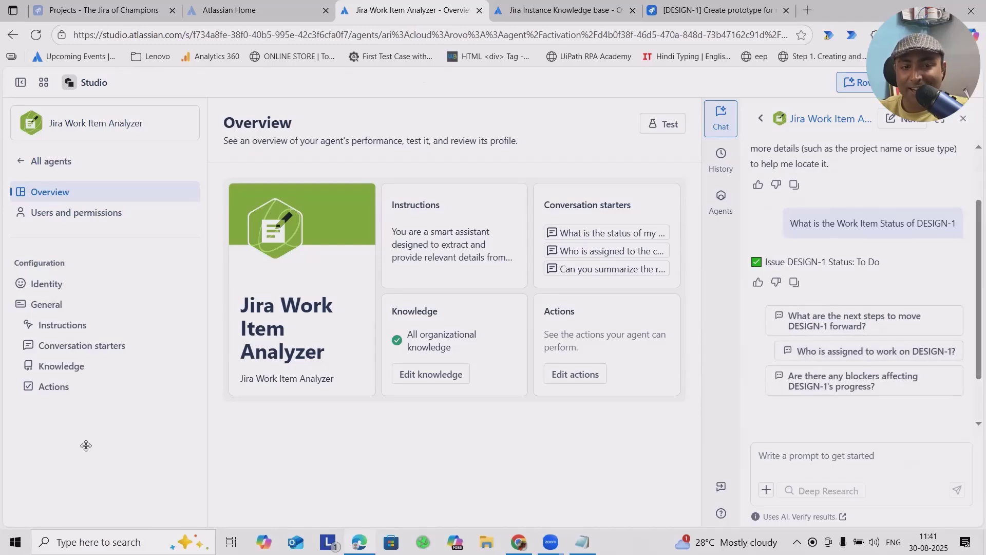
Ask the agent for DESIGN-1's next steps and compare its answer with the Jira work item
left_click(560, 10)
left_click(776, 7)
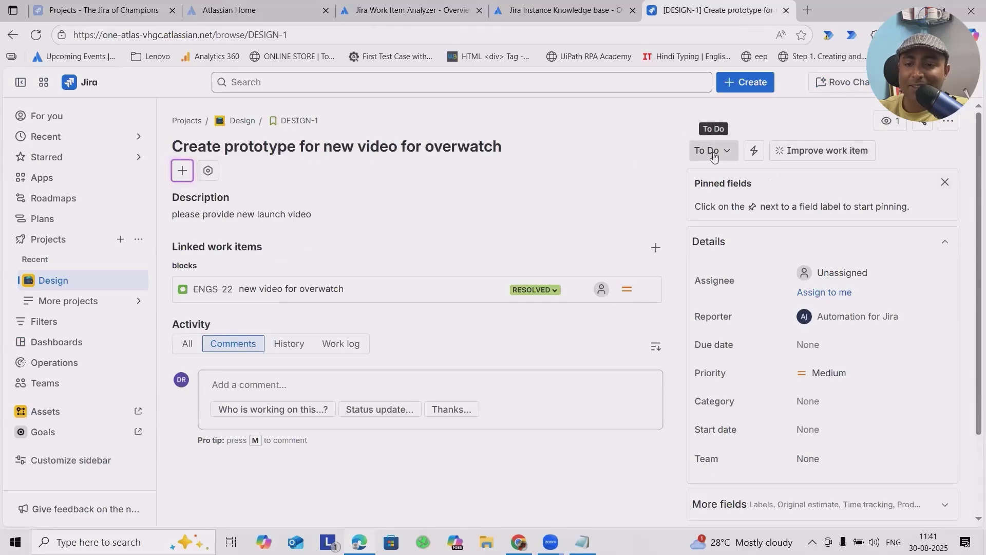
left_click(407, 11)
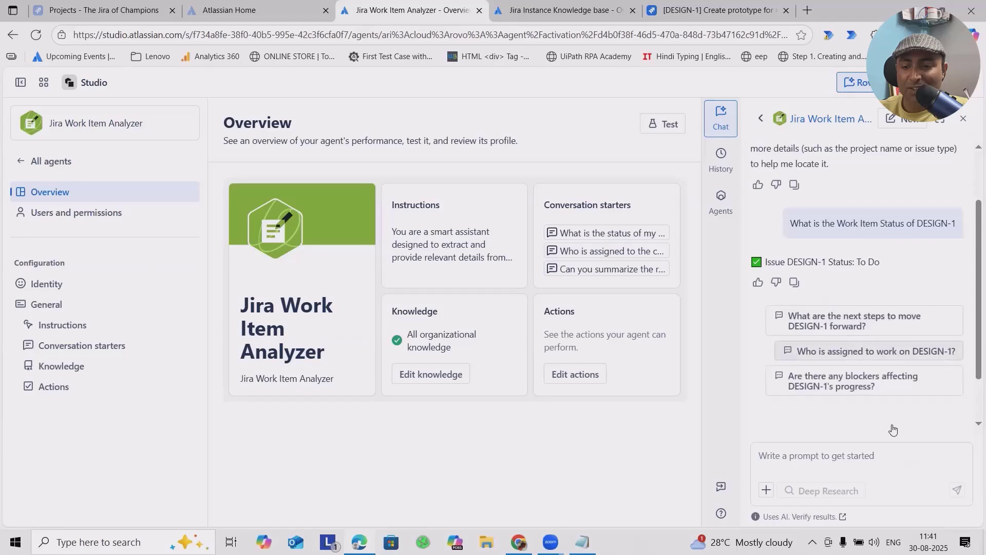
left_click(872, 329)
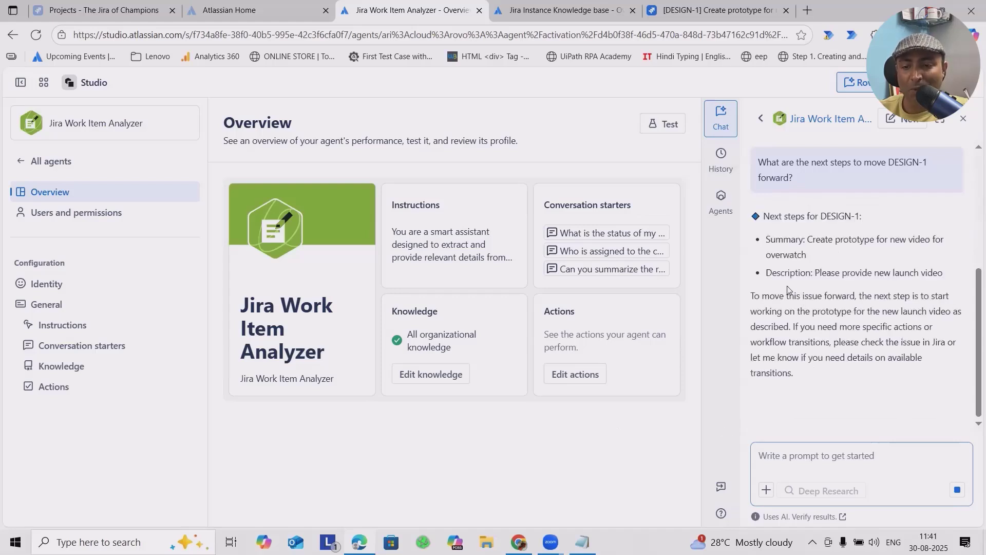
left_click_drag(784, 239, 889, 375)
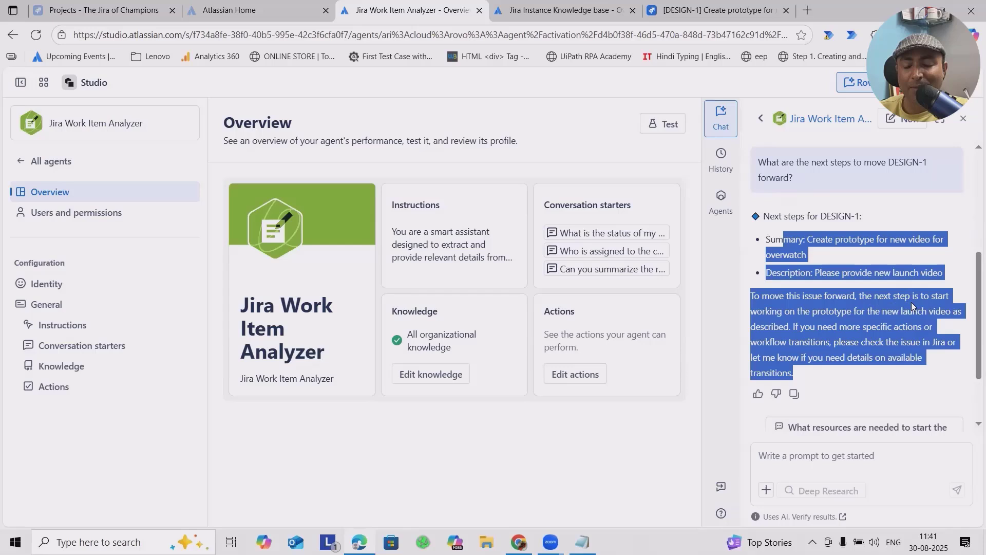
left_click(837, 315)
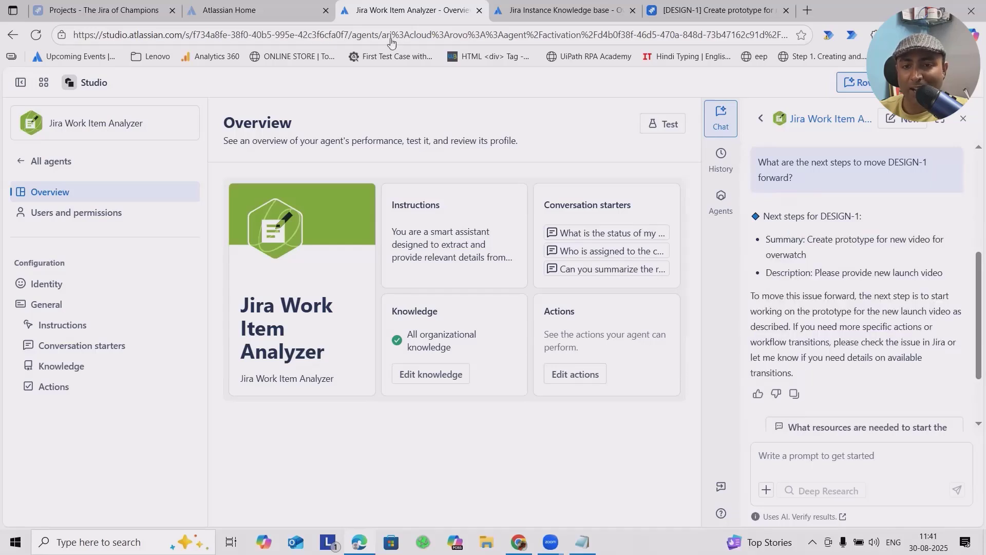
left_click(689, 12)
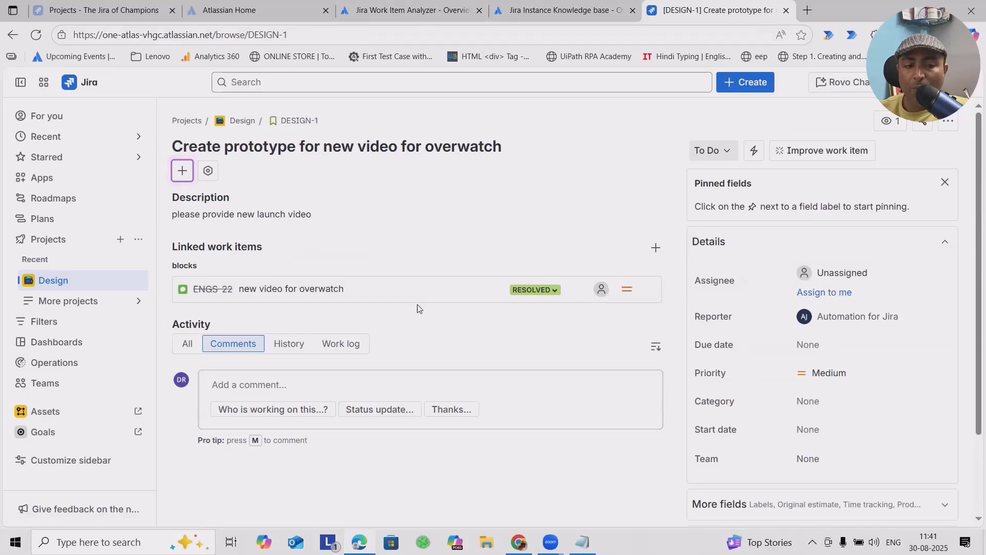
Ask the Knowledge base agent 'give me details of Linked work items' using the copied heading
left_click_drag(174, 246, 291, 244)
key("ctrl+c")
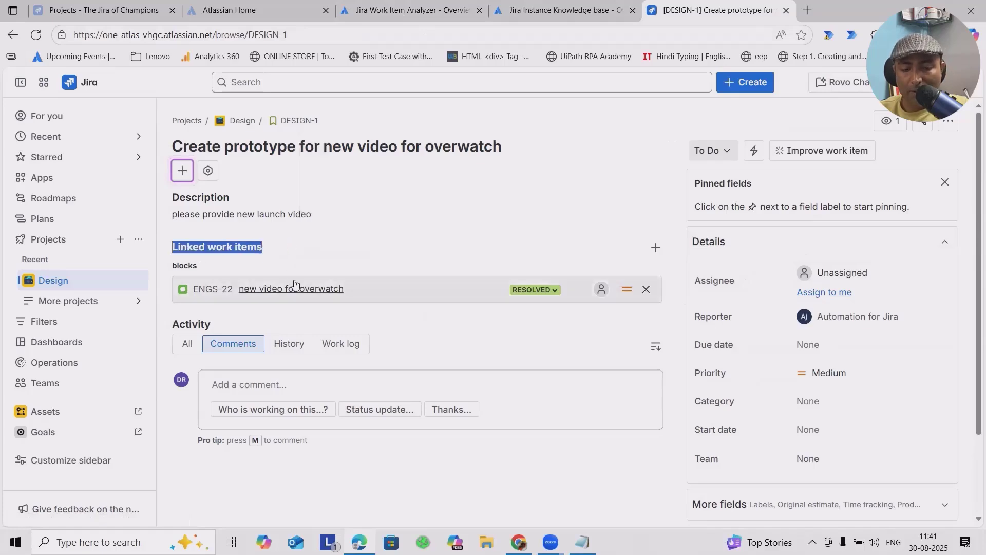
key("ctrl+shift+Tab")
key("ctrl+v")
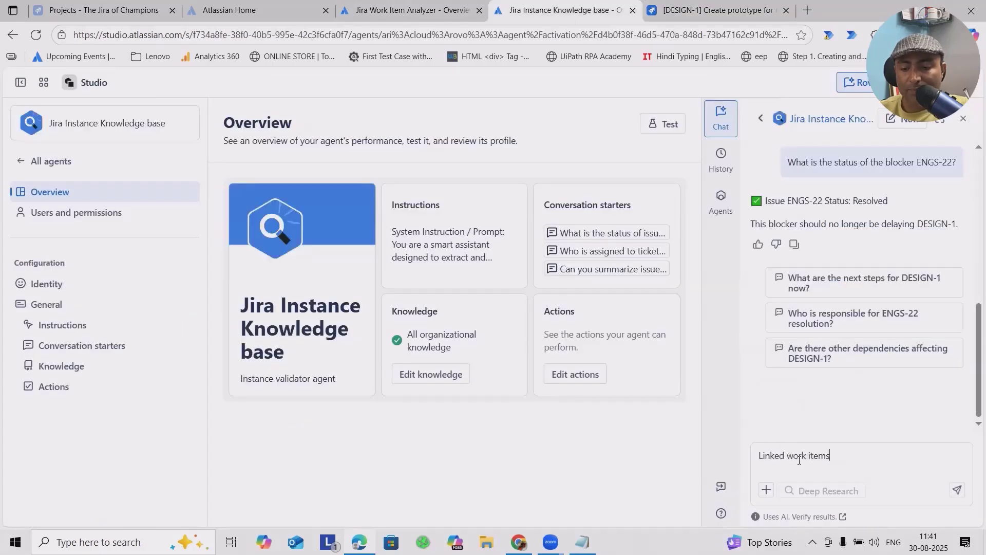
left_click(759, 471)
type("give me d")
type("etails of")
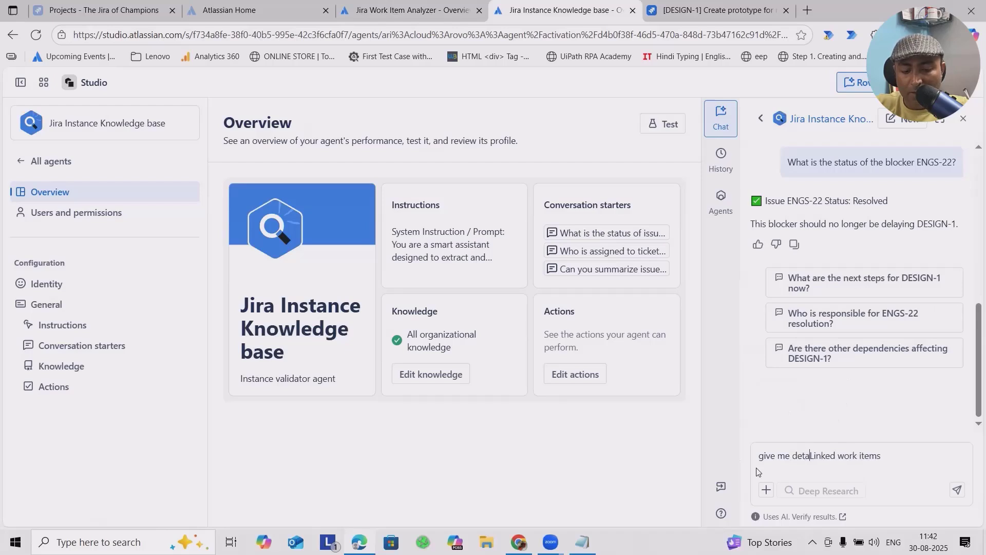
key("Return")
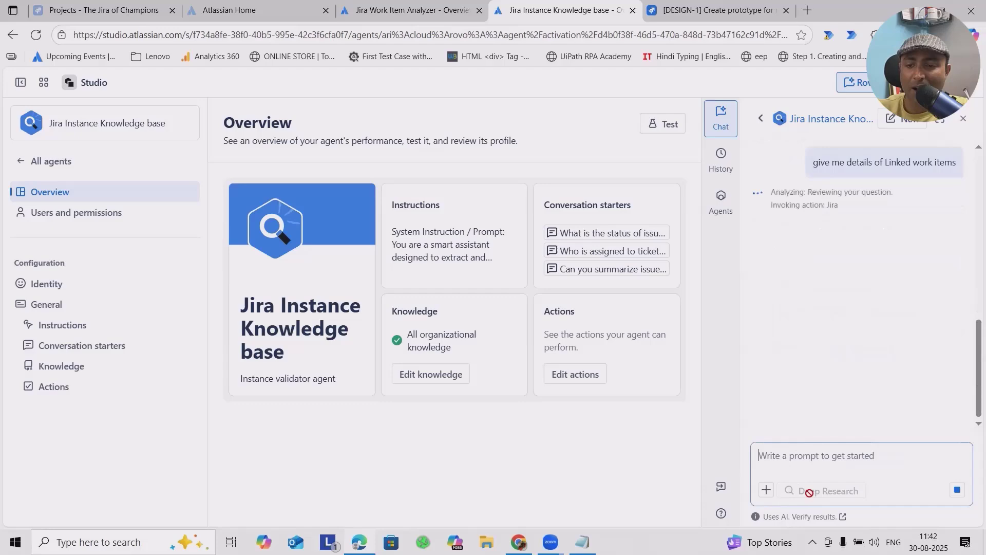
Ask the agent what follows resolving ENGS-22 and DESIGN-1's estimated completion date
left_click_drag(782, 240, 826, 246)
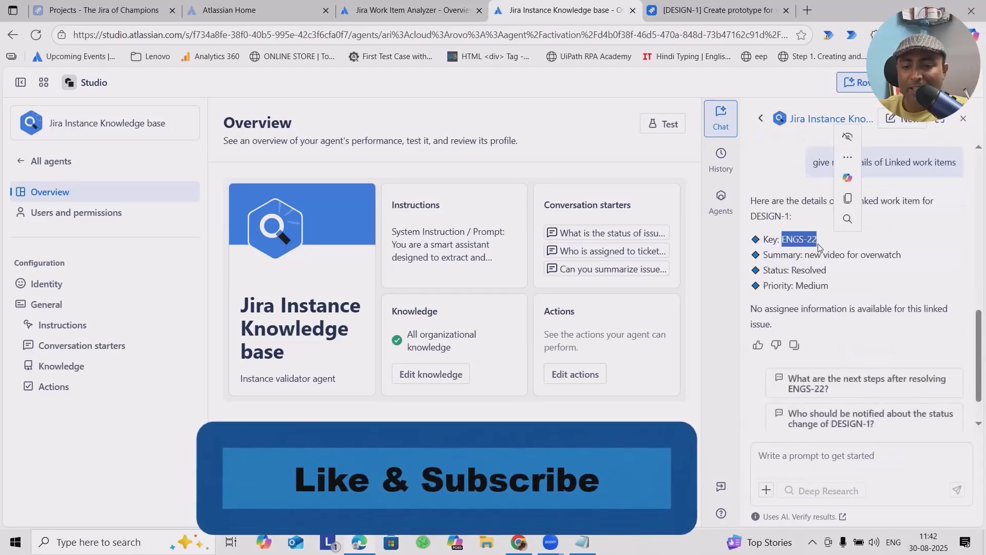
key("ctrl+Tab")
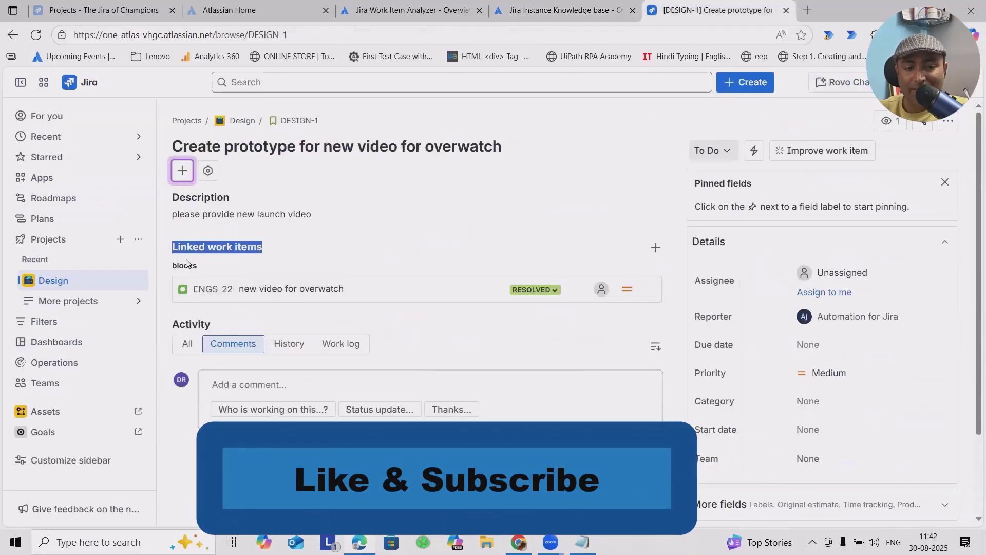
left_click(560, 10)
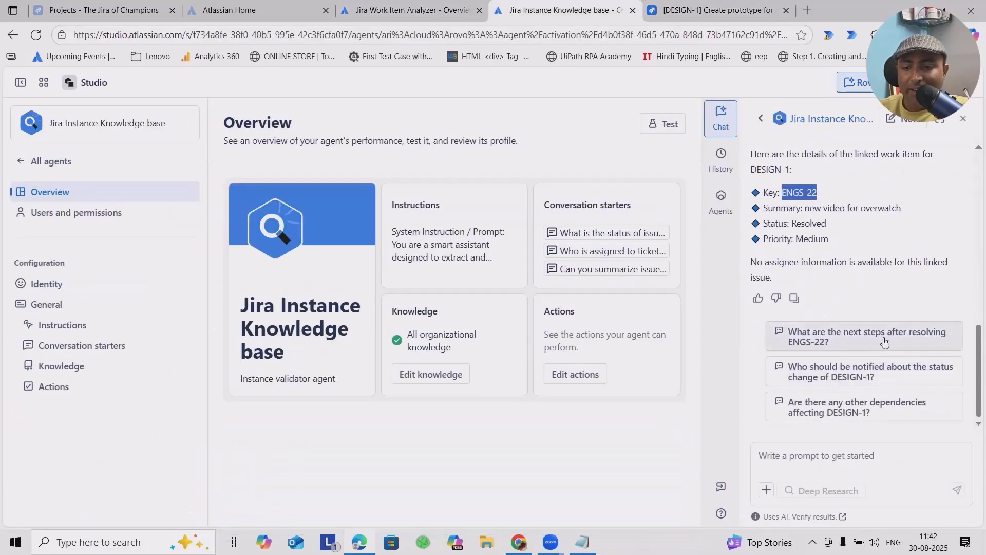
left_click(860, 346)
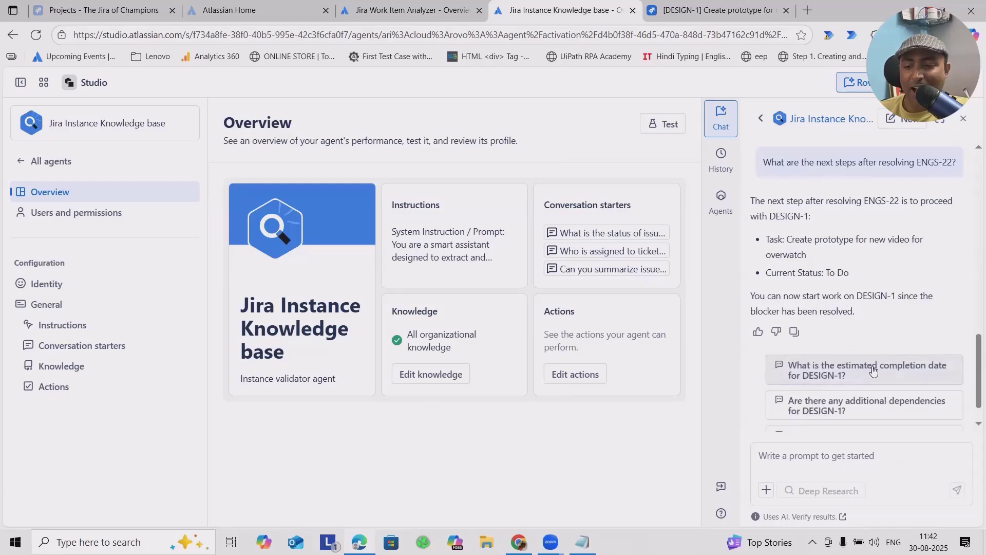
left_click(873, 370)
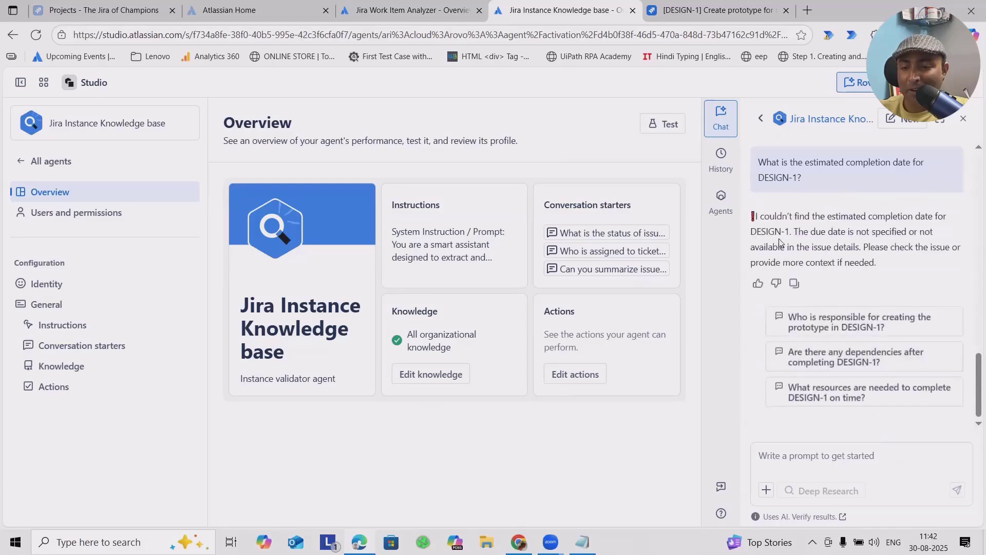
left_click_drag(788, 217, 949, 268)
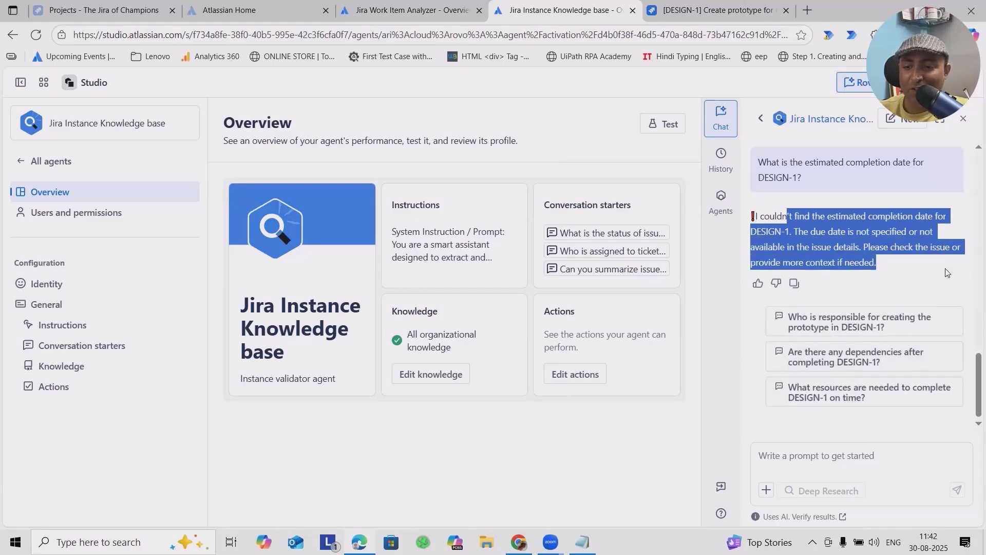
left_click_drag(948, 272, 947, 273)
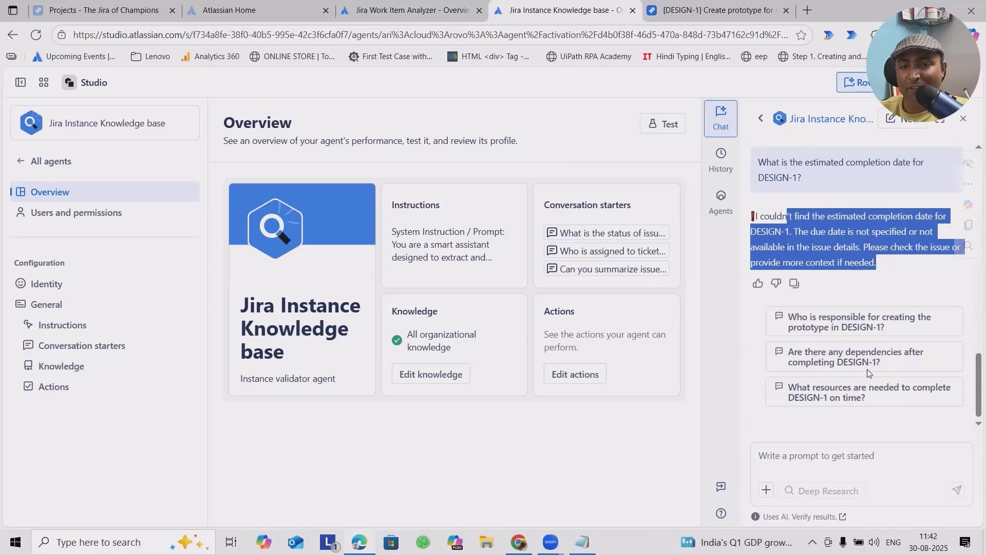
Set DESIGN-1's due date to September 6 in Jira, then go back to the Knowledge base chat
left_click(396, 10)
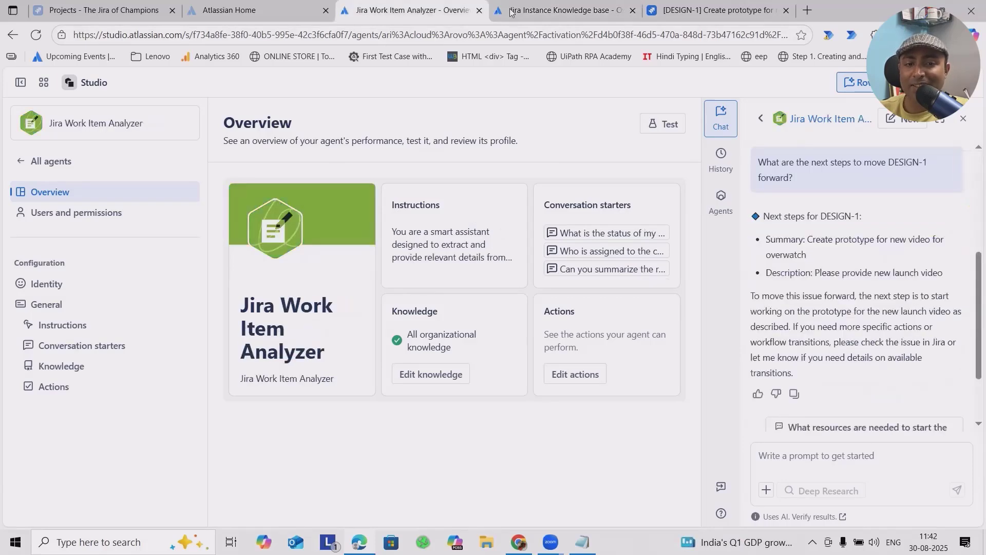
left_click(701, 9)
scroll(734, 216, "down", 3)
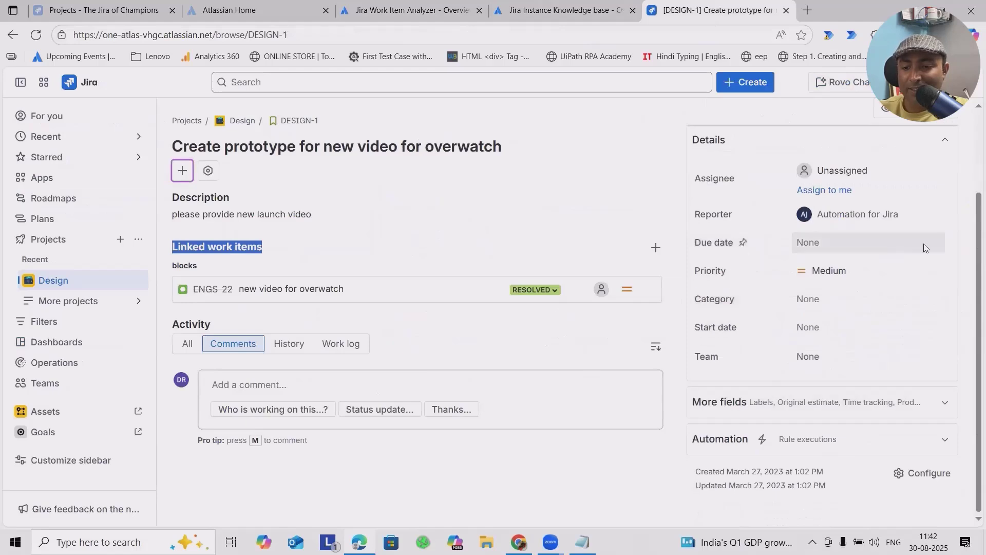
left_click(827, 244)
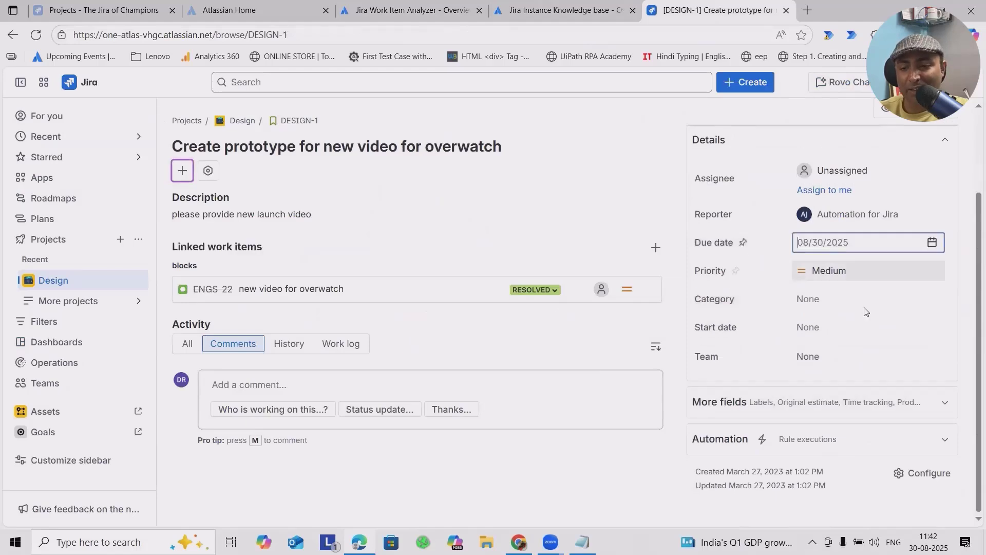
left_click(932, 242)
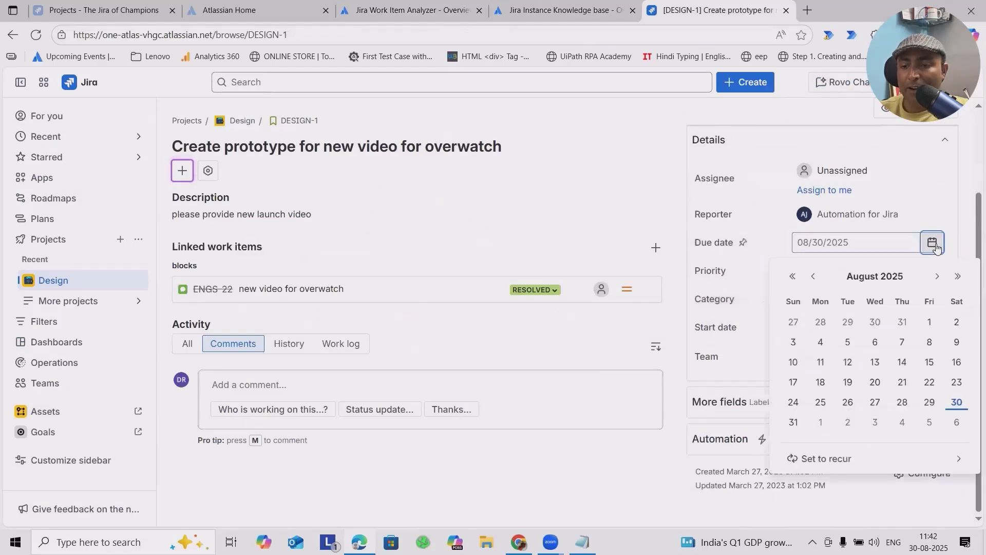
left_click(957, 423)
left_click(563, 8)
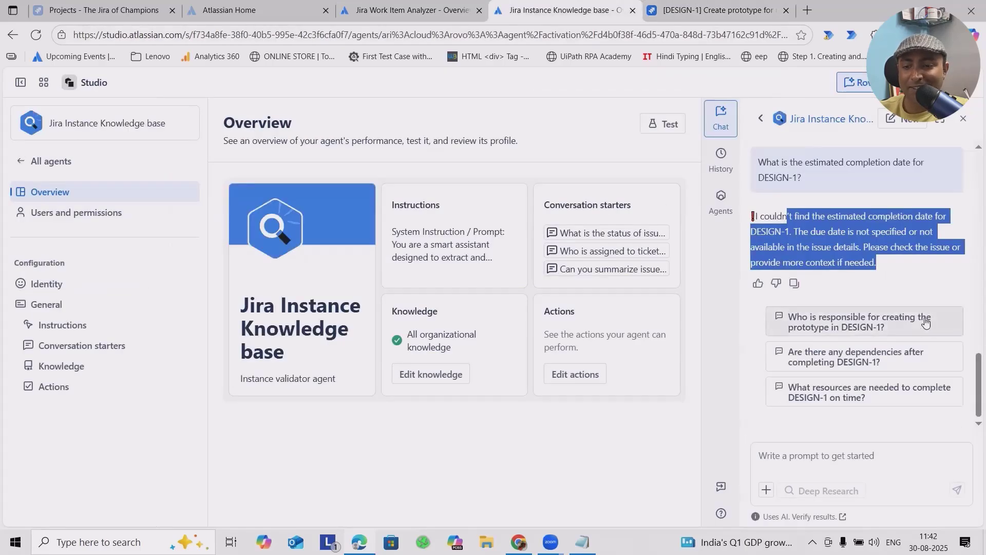
left_click(802, 453)
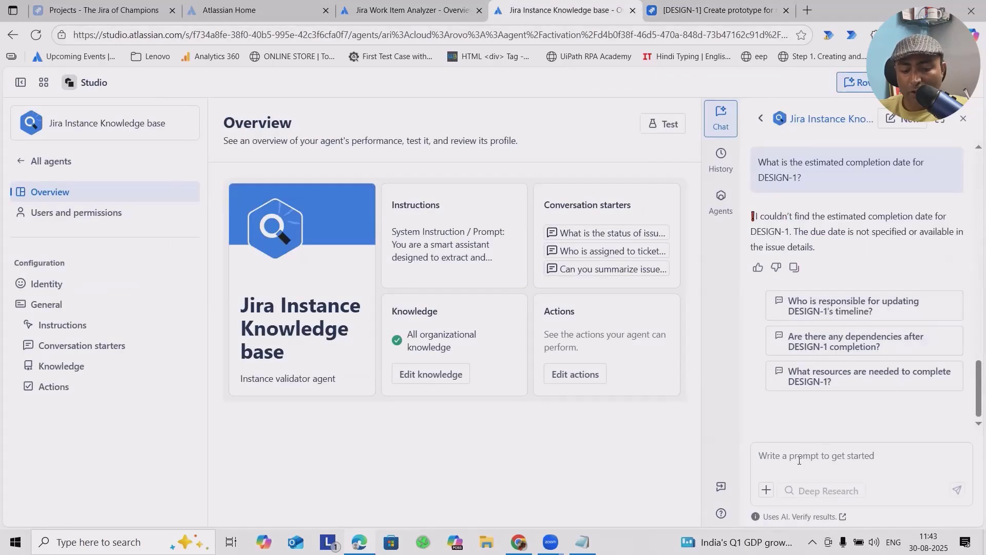
Ask the Knowledge base agent for DESIGN-1's priority and check the Medium answer against Jira
type("Pr")
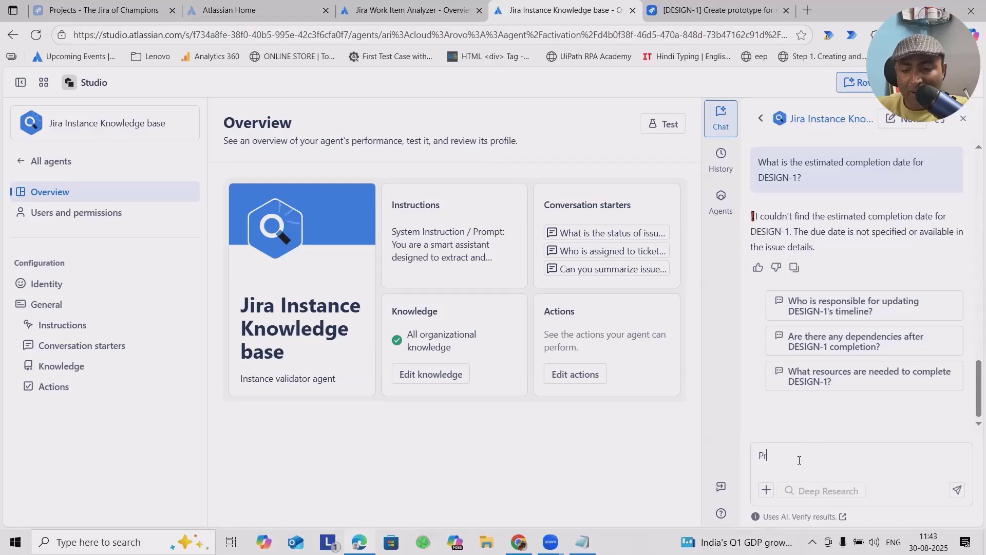
type("iority of")
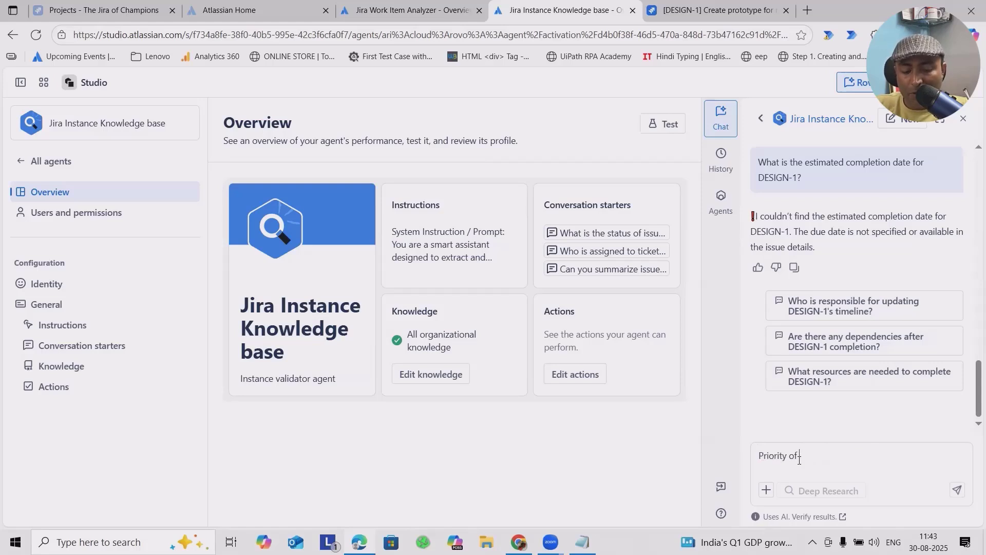
type(" DESI")
key("ctrl+Tab")
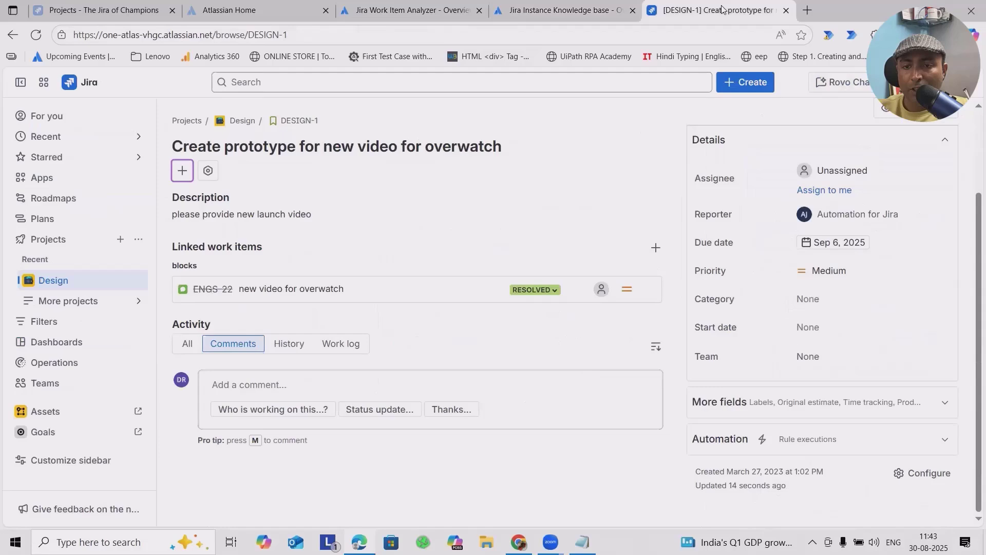
left_click(555, 10)
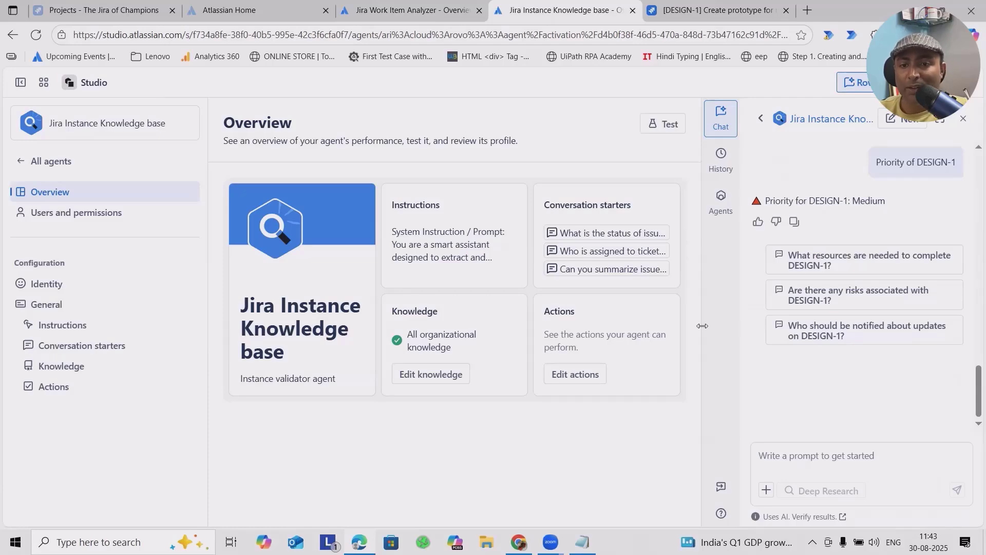
left_click(712, 10)
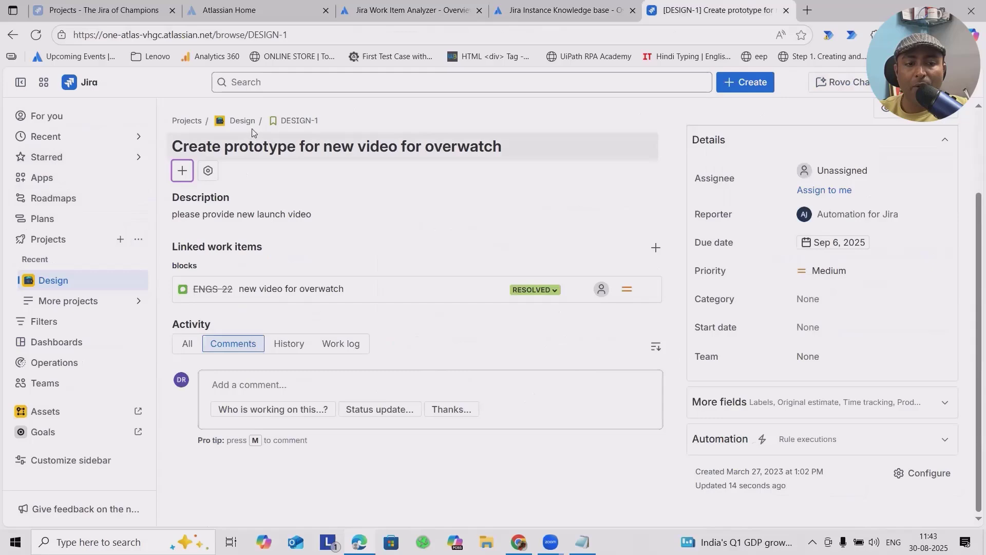
Send 'give me details of DESIGN project' to the Knowledge base agent
left_click(553, 10)
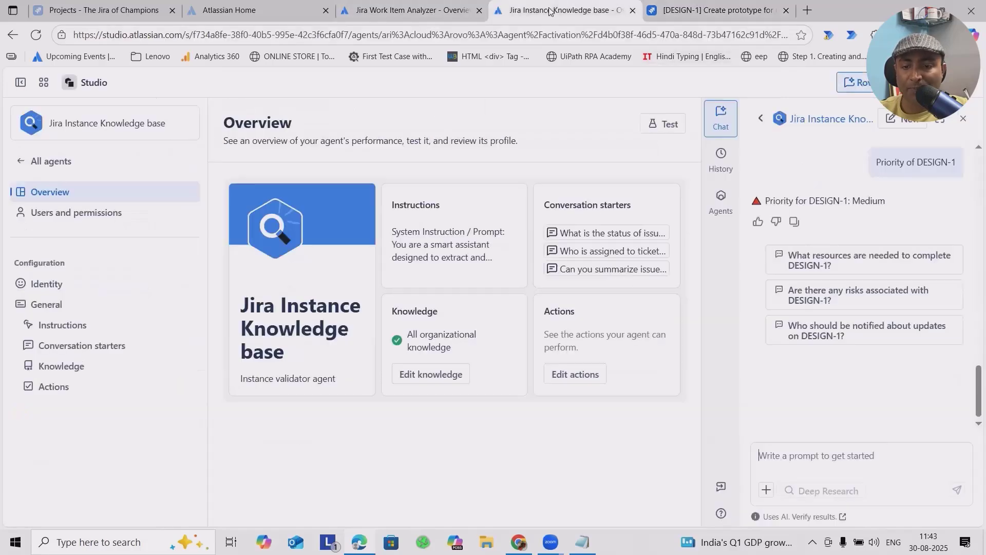
type("give me details o")
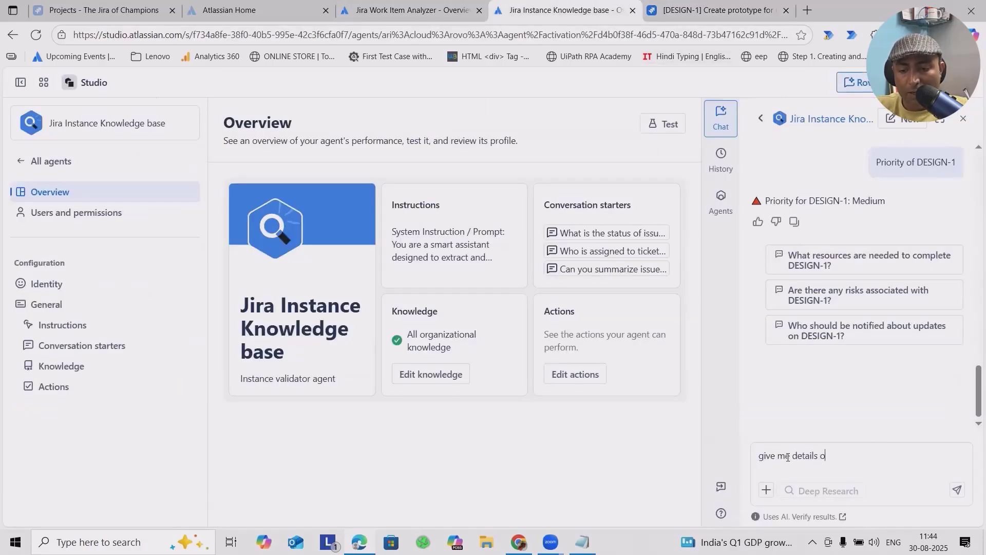
type("f DESI")
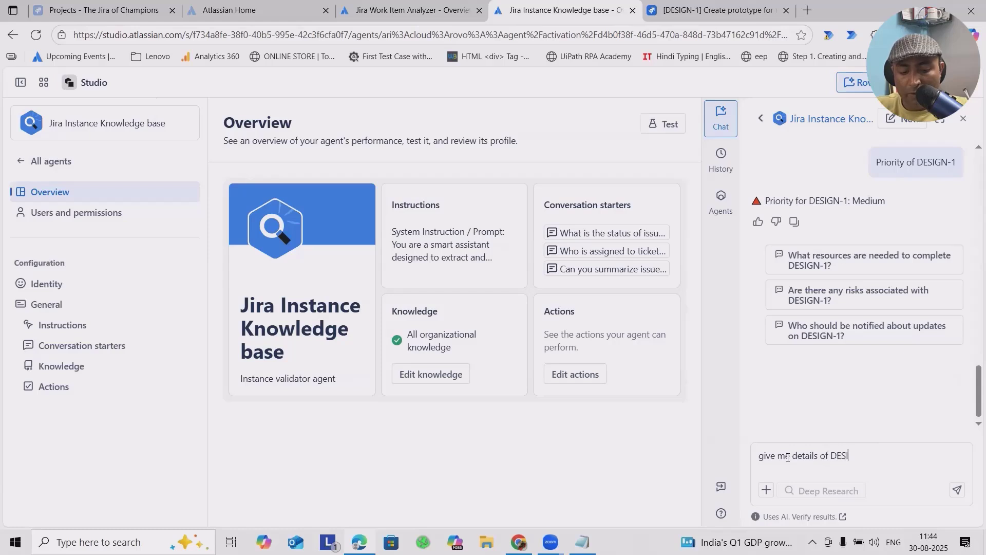
type("GN project")
key("Return")
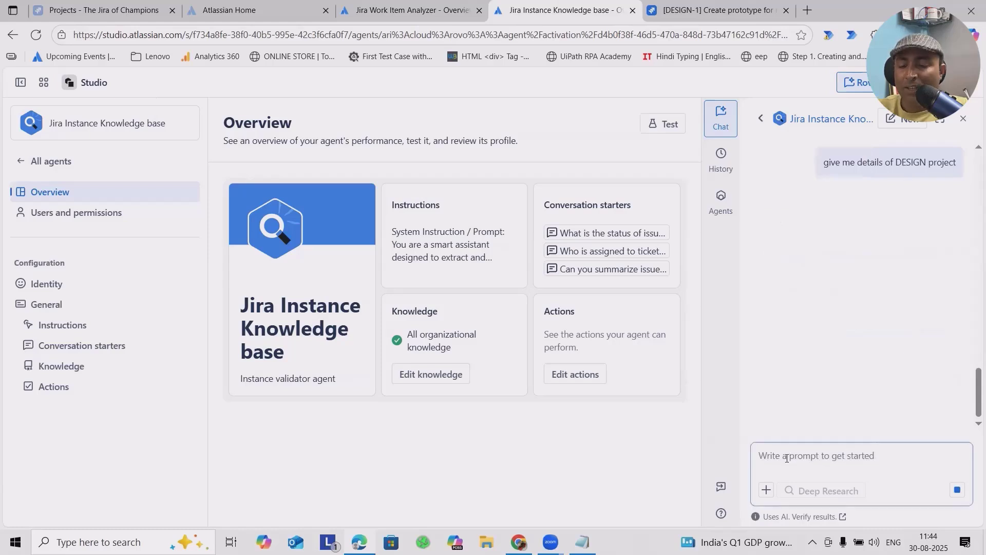